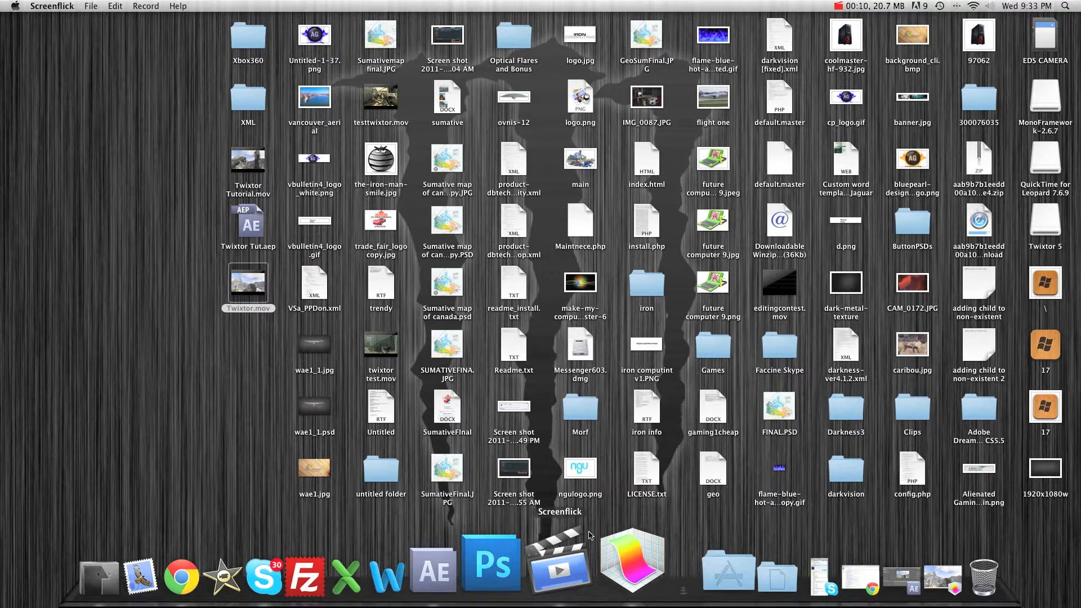
Bring up the finished Twixtor.mov sample clip, watch it through and close it.
click(628, 591)
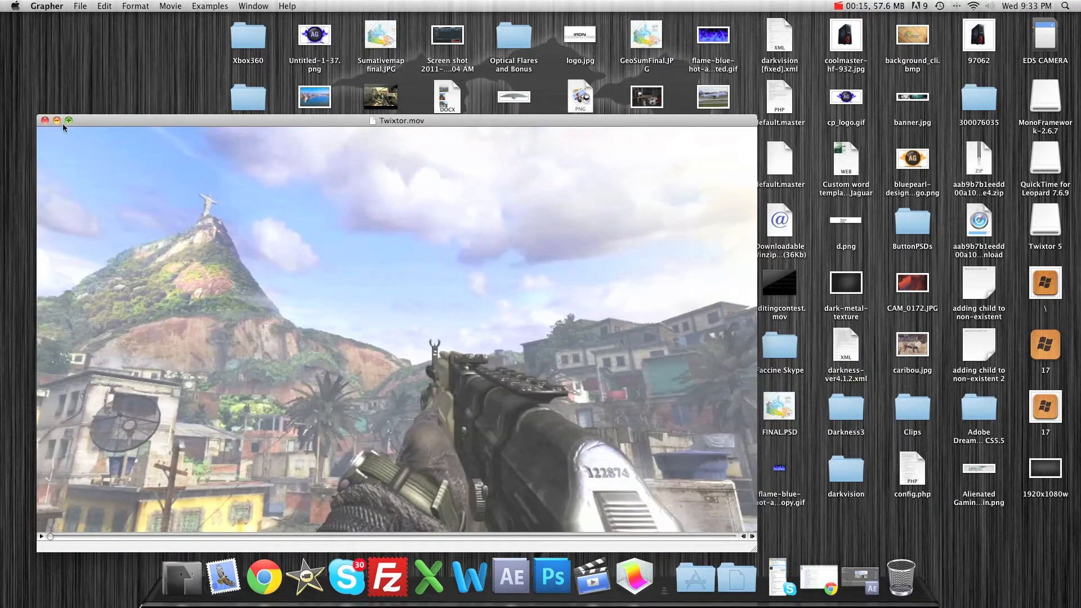
drag(355, 120, 465, 35)
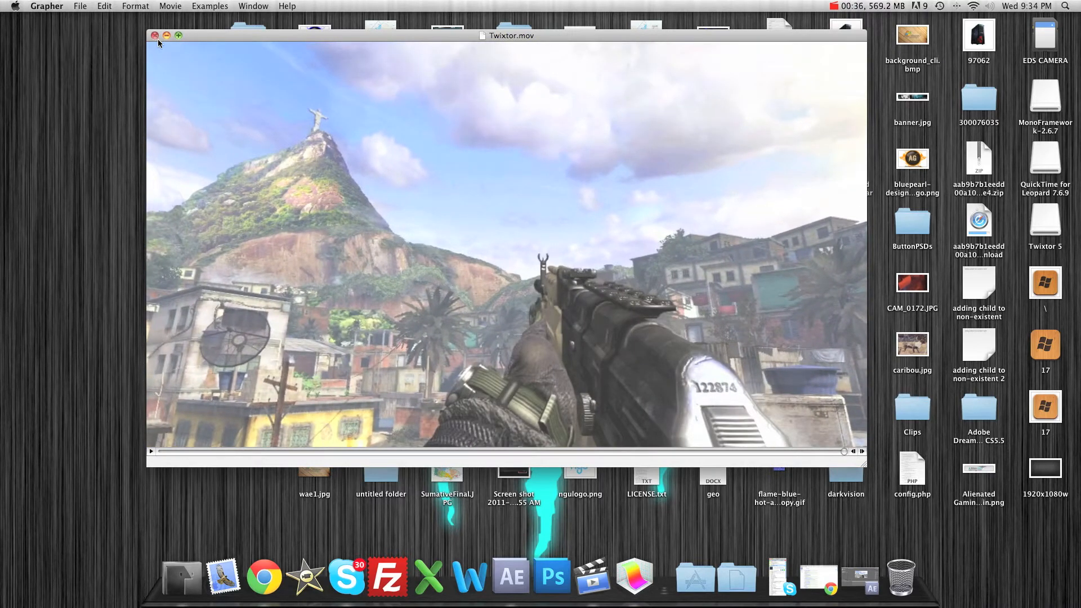
click(155, 35)
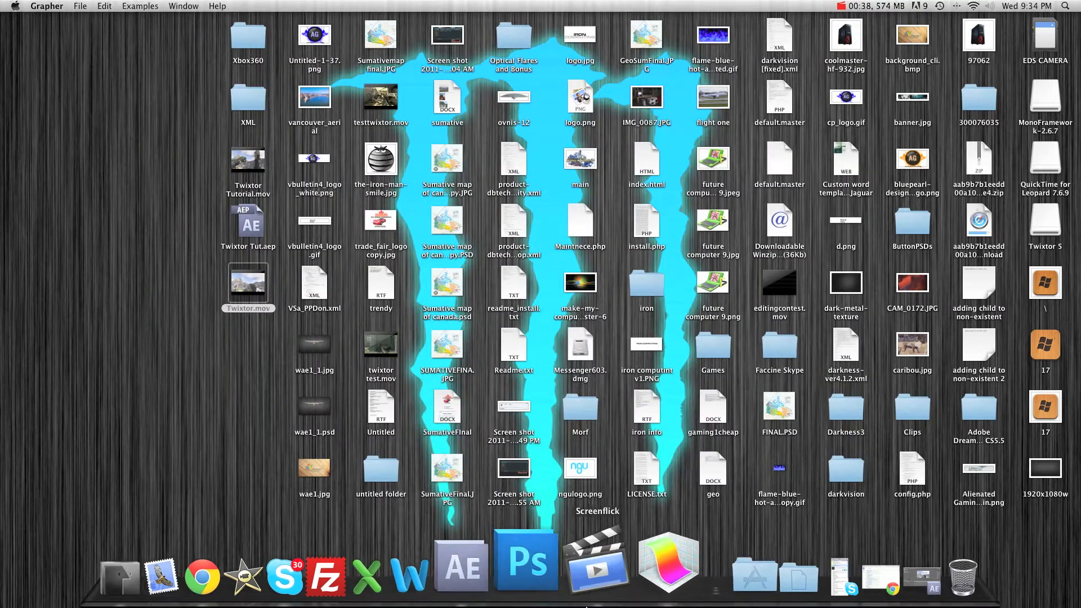
Switch to After Effects and examine the project details of the composition and its M2TS source footage.
click(523, 567)
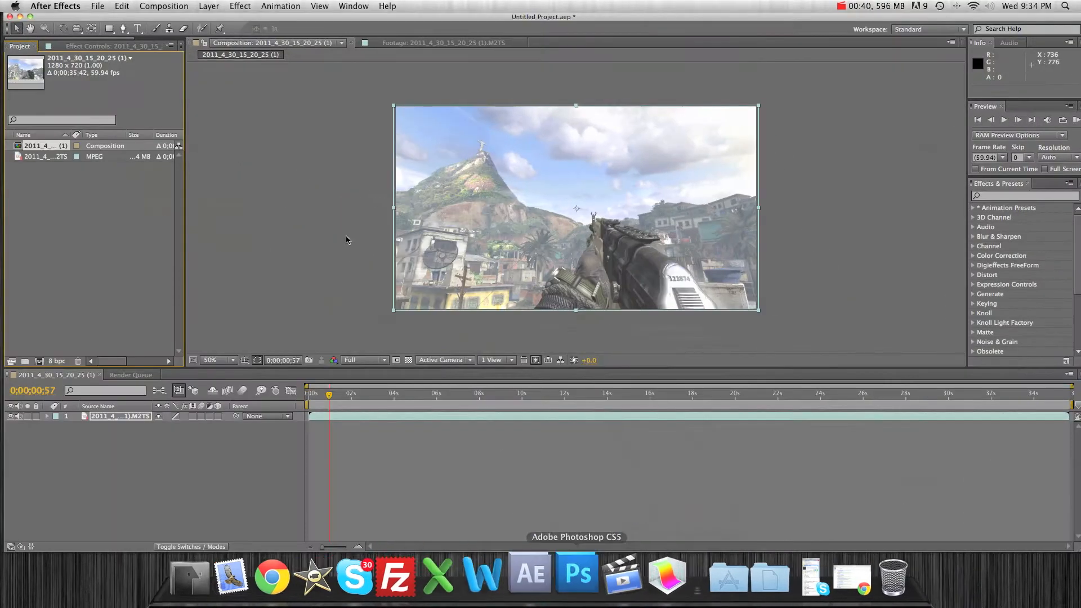
drag(331, 394, 318, 399)
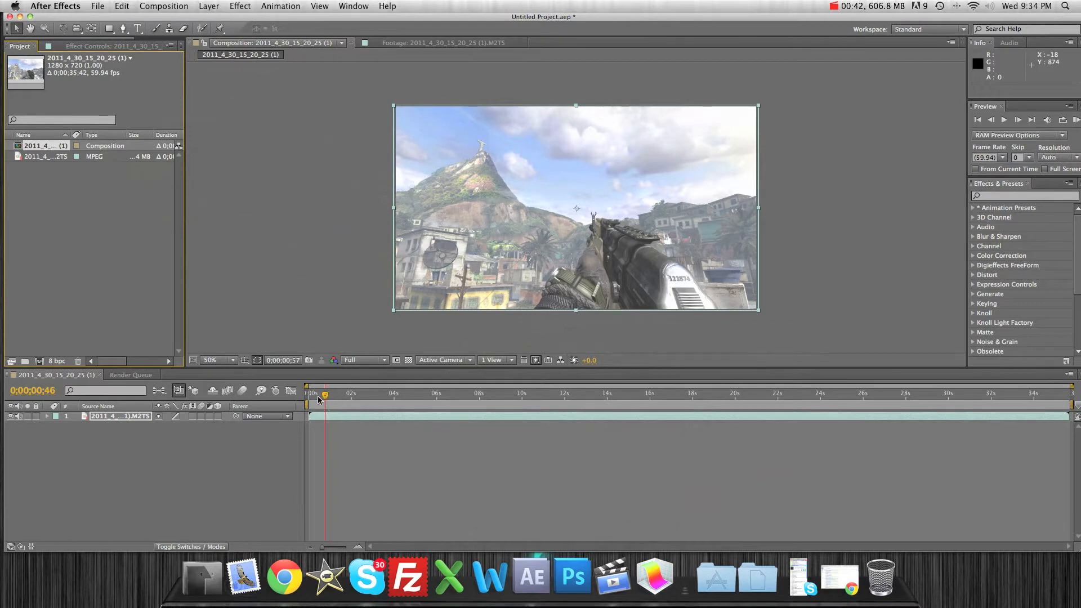
click(271, 111)
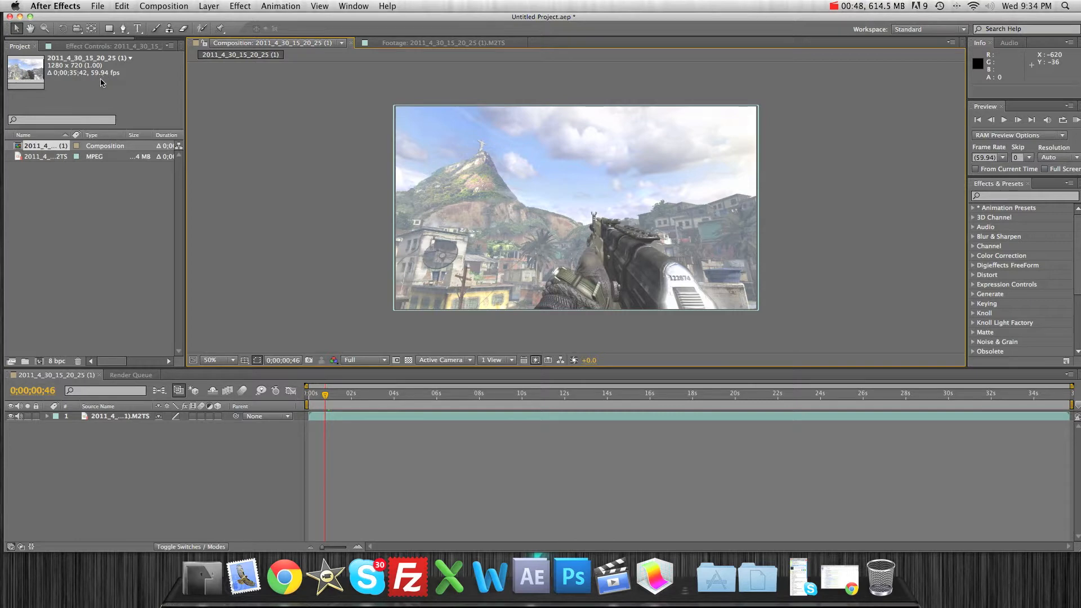
click(49, 155)
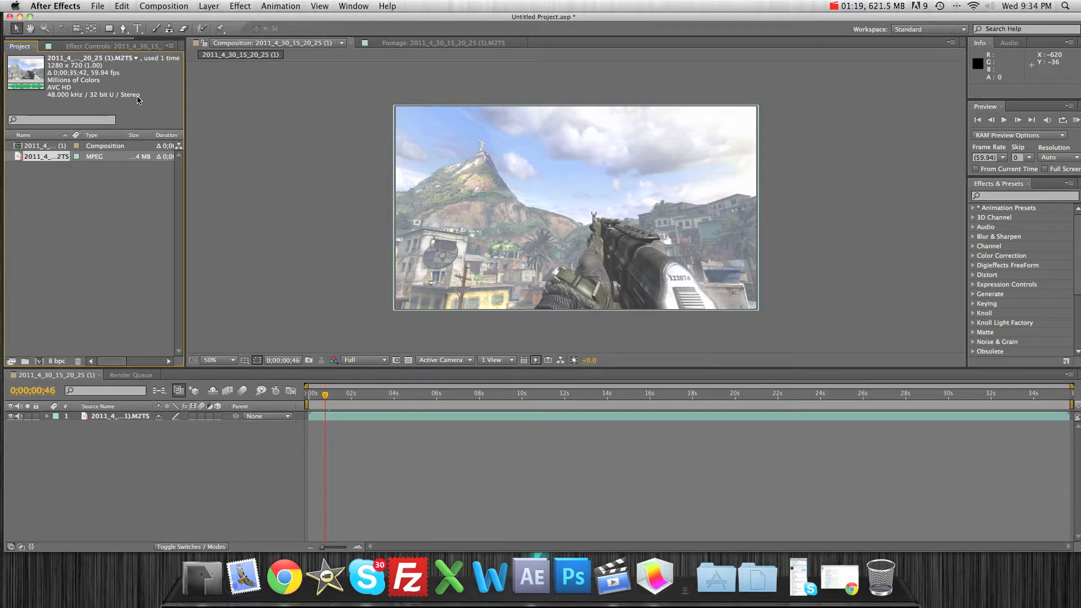
Apply the RE:Vision Twixtor effect to the M2TS footage layer and collapse its effect settings.
click(119, 417)
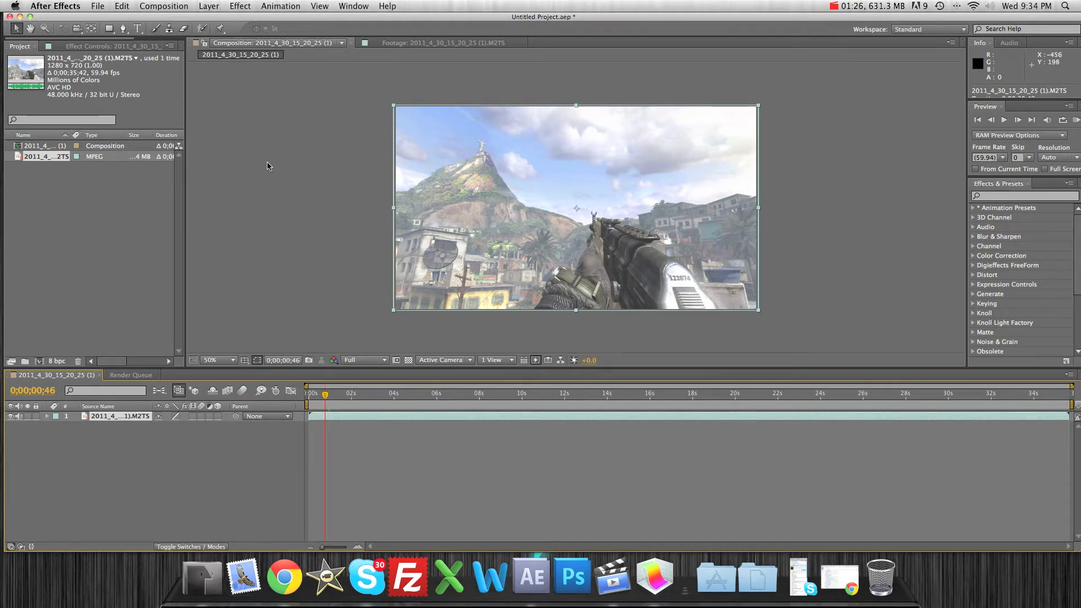
click(163, 6)
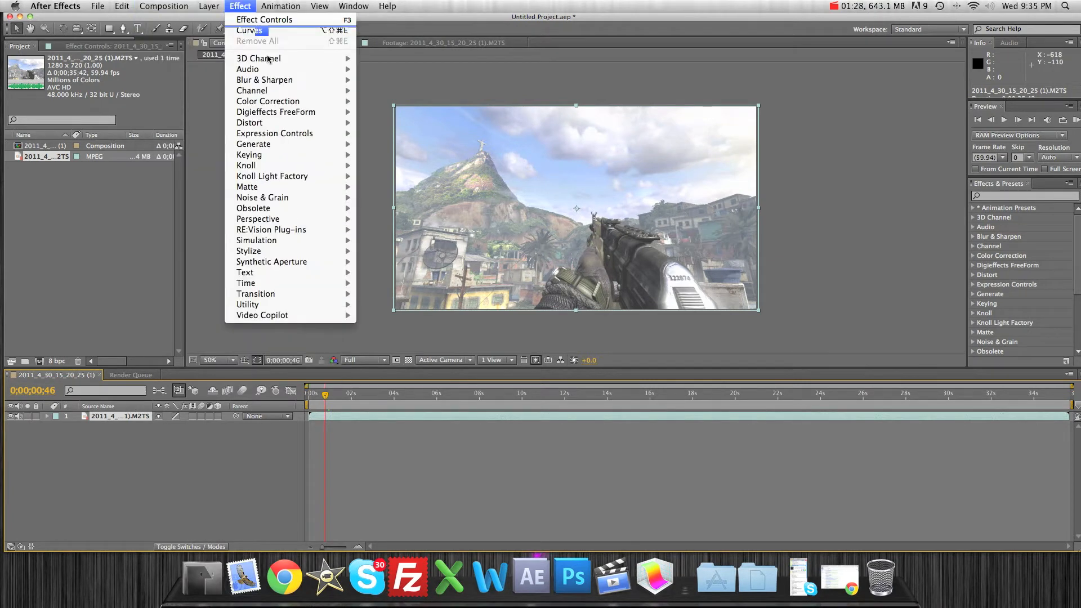
mouse_move(298, 235)
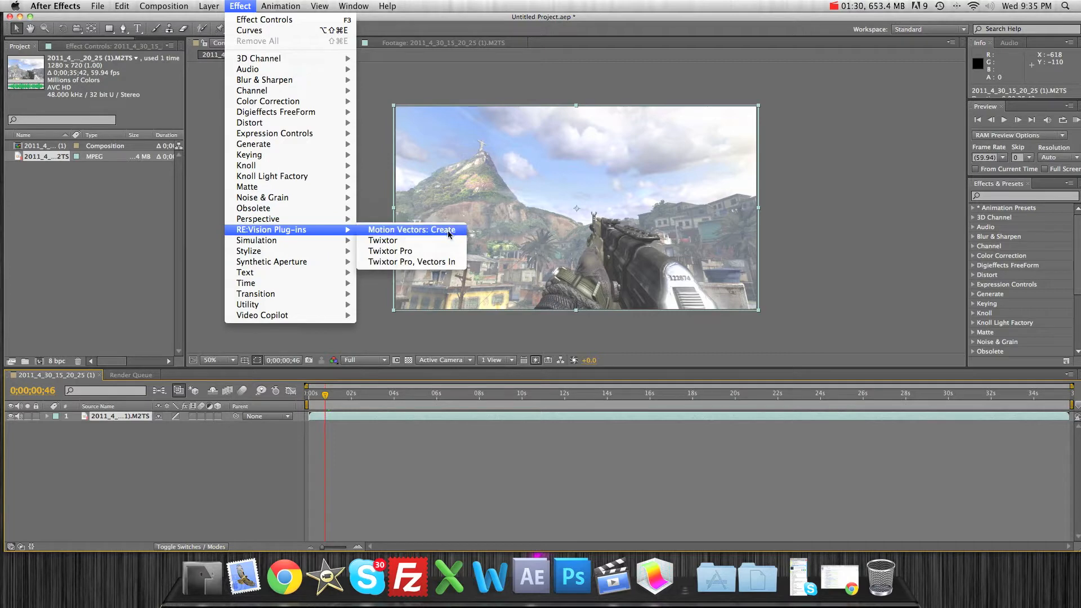
click(417, 242)
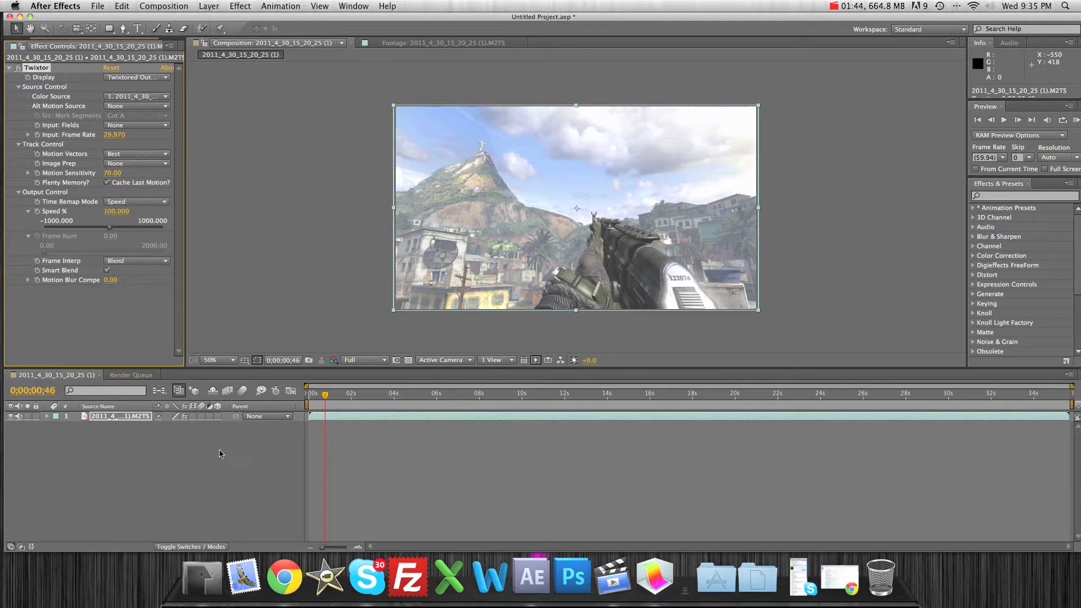
click(9, 67)
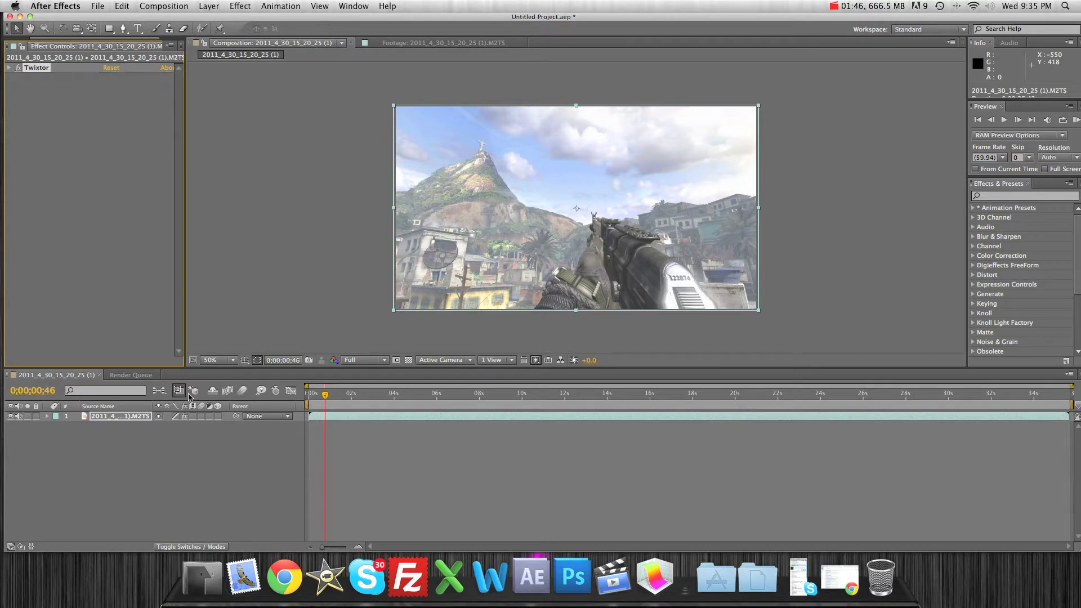
Enable frame blending for the composition and return the playhead to 0;00;00;00.
click(228, 391)
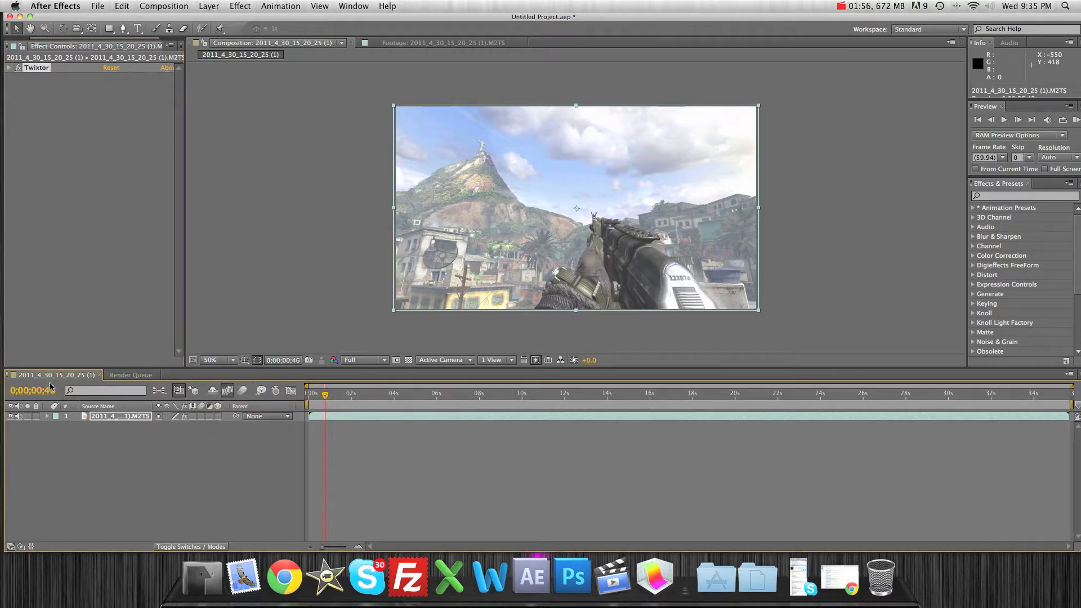
drag(325, 399, 299, 400)
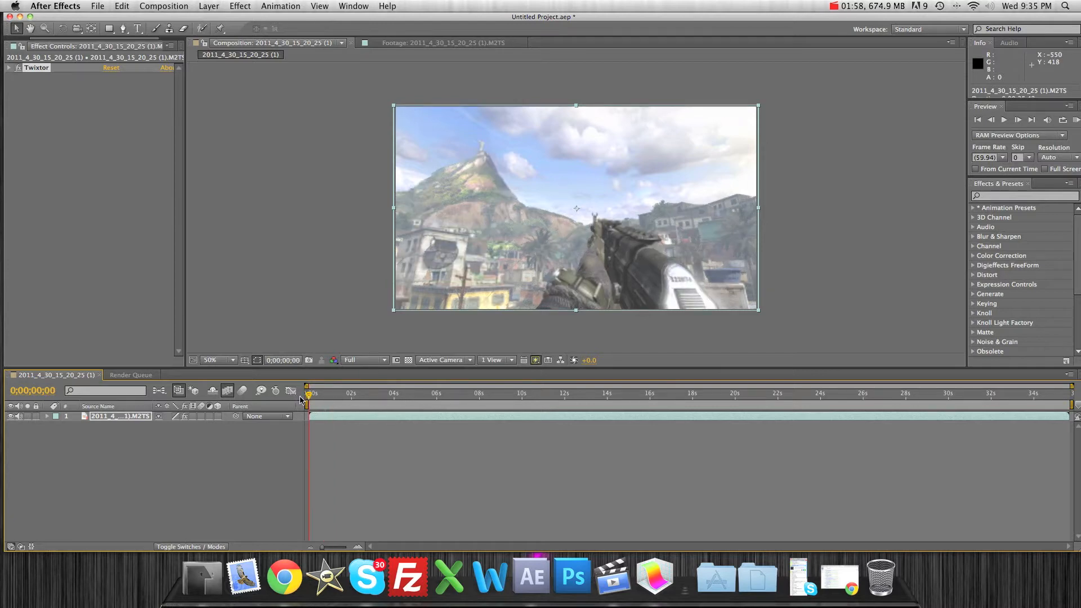
click(229, 395)
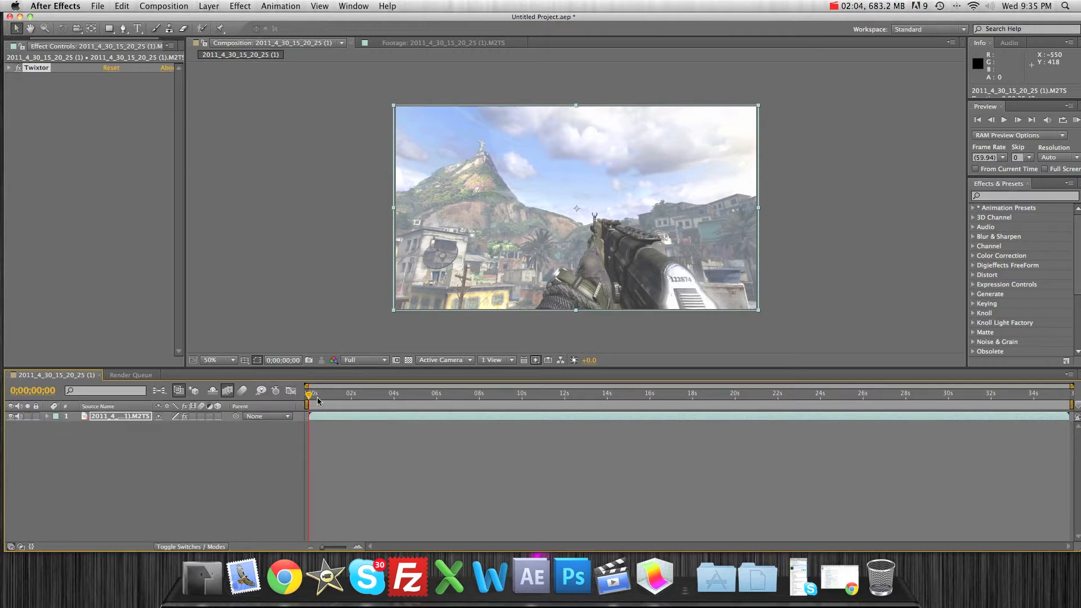
Start animating Twixtor's Speed % under the layer's Output Control with a keyframe at 0;00;03;59.
drag(309, 395, 396, 405)
click(47, 416)
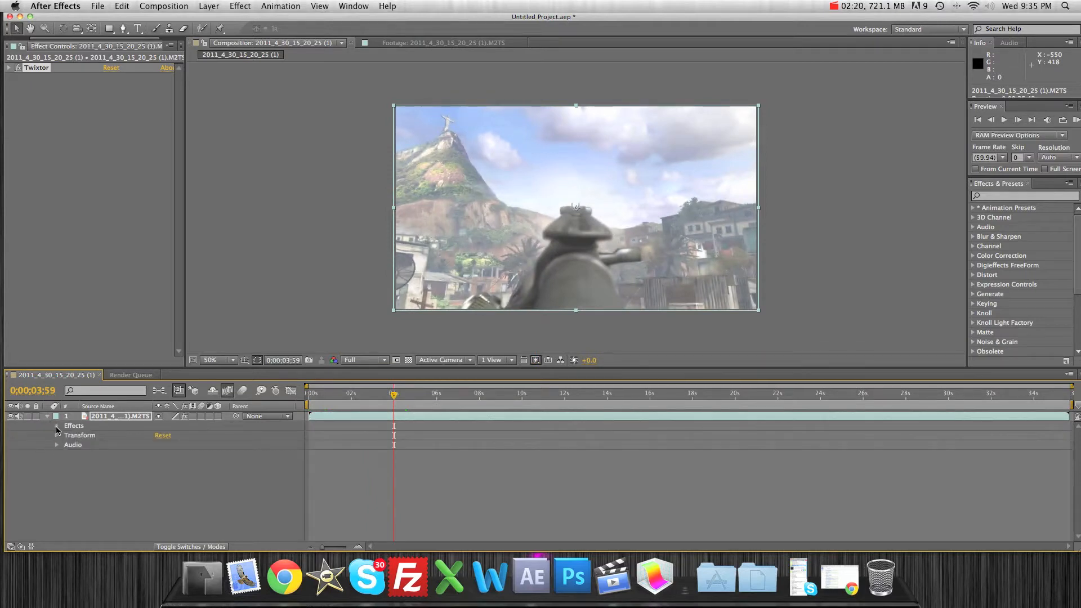
click(57, 426)
click(66, 436)
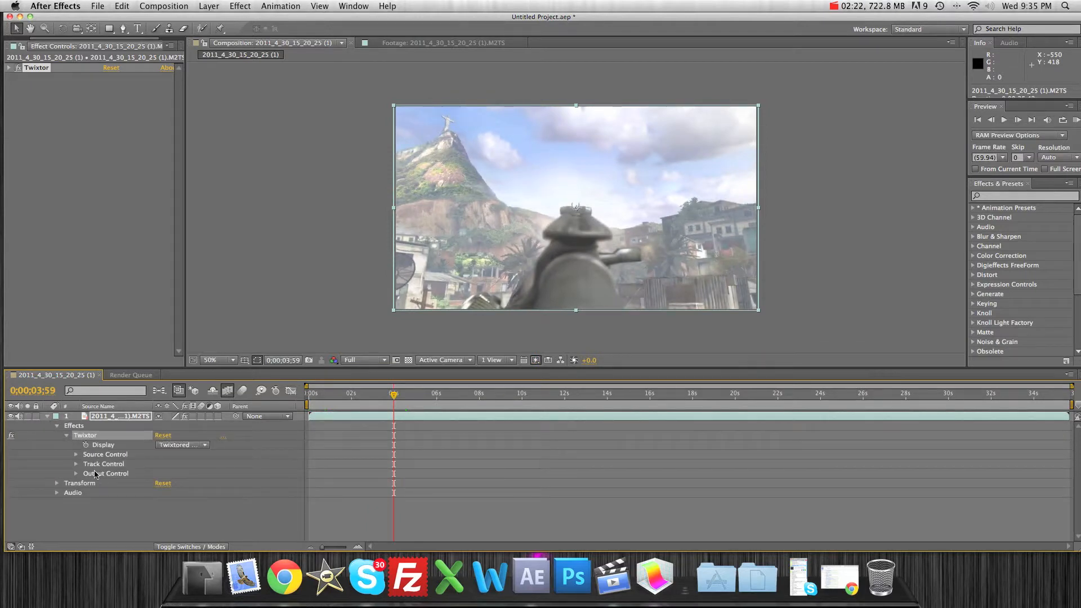
click(76, 474)
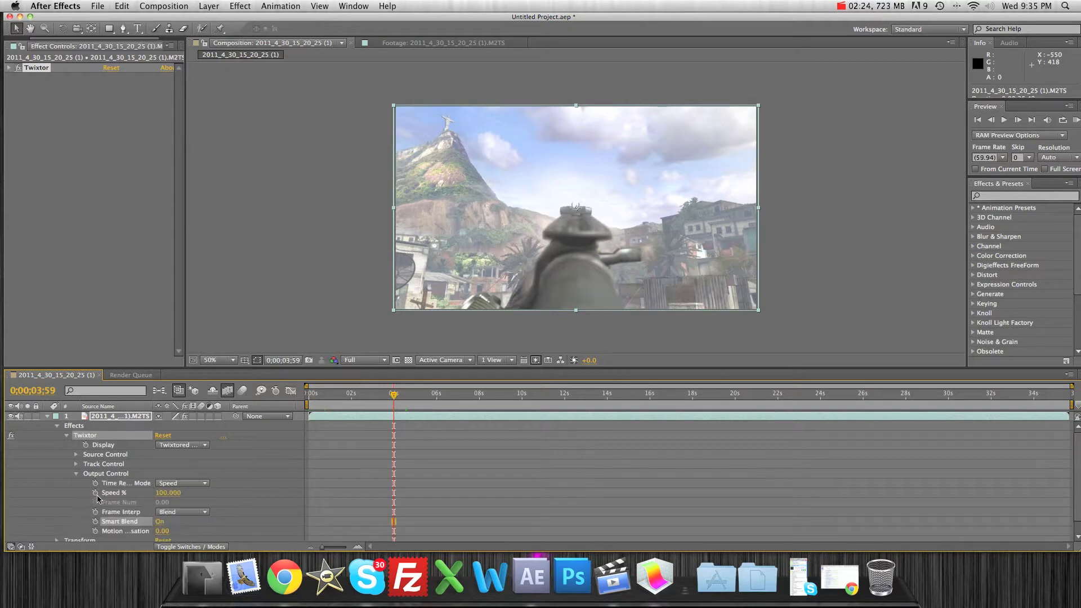
click(95, 492)
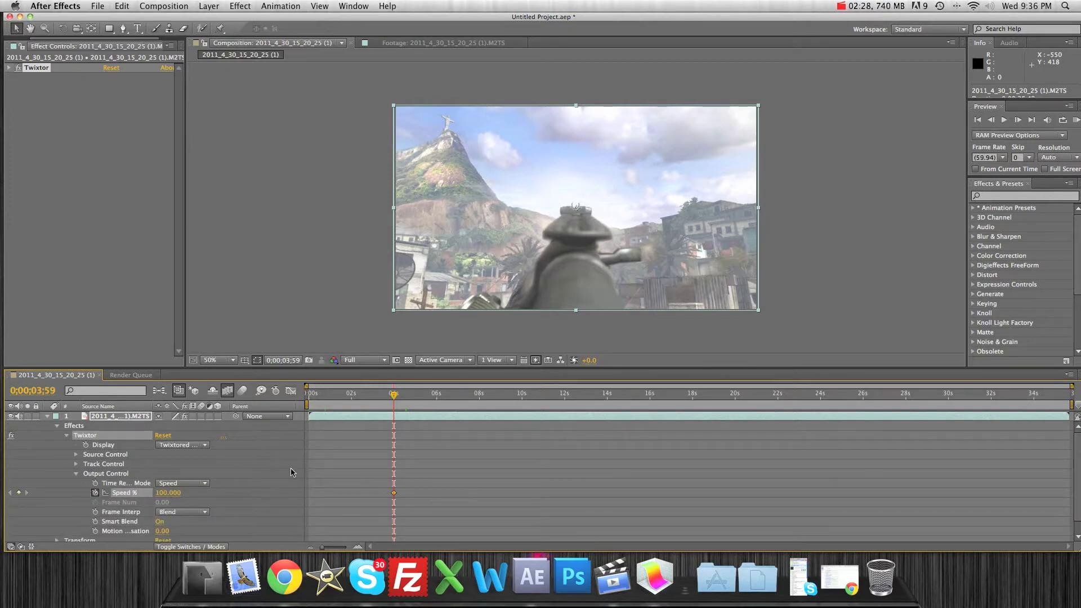
Add a Speed % keyframe of 100 at 0;00;06;19, just as the reload begins.
click(395, 395)
drag(395, 397, 449, 397)
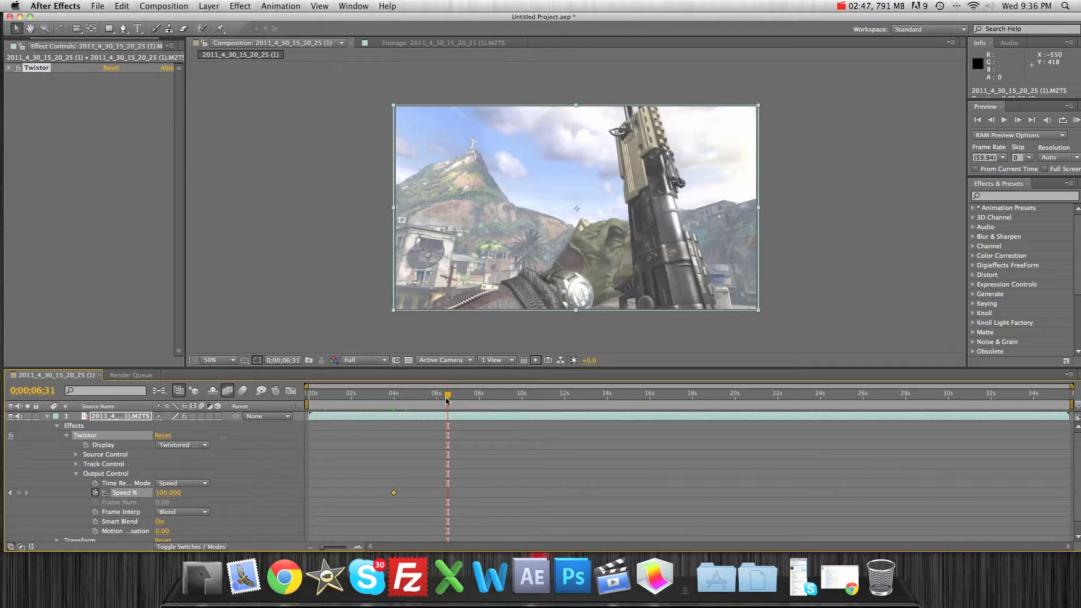
drag(445, 399, 442, 401)
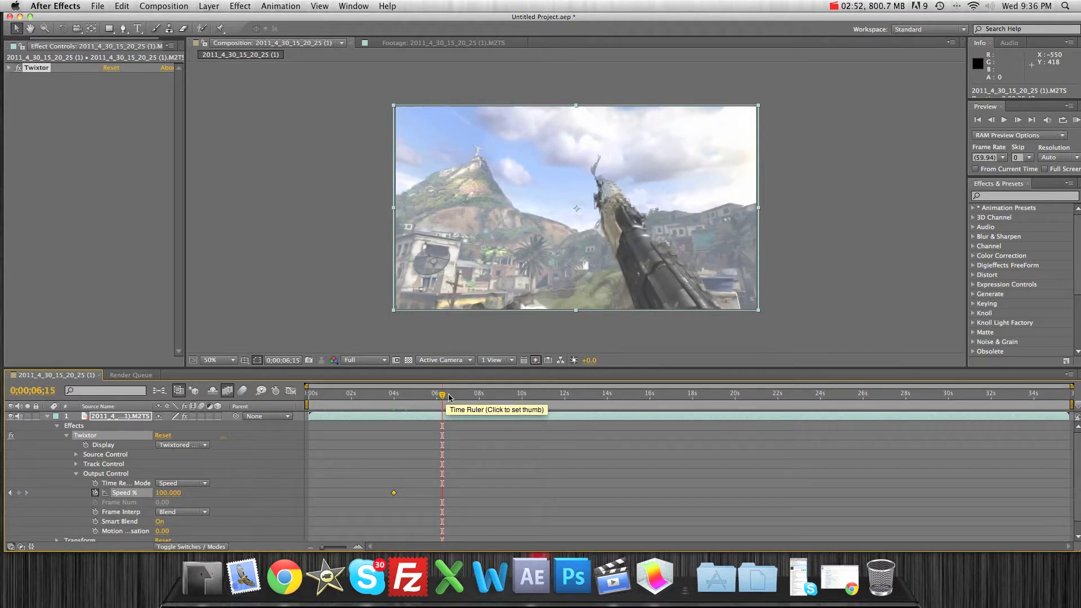
drag(443, 397, 444, 397)
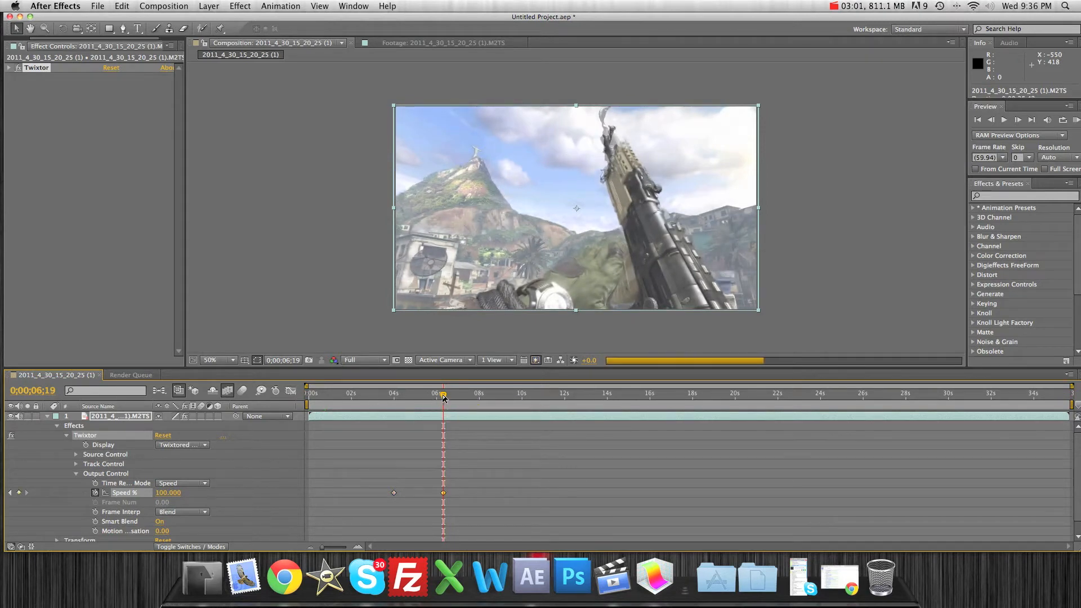
Set Twixtor's Speed % to 15 at 0;00;06;25 and scrub across the speed change.
drag(444, 396, 446, 396)
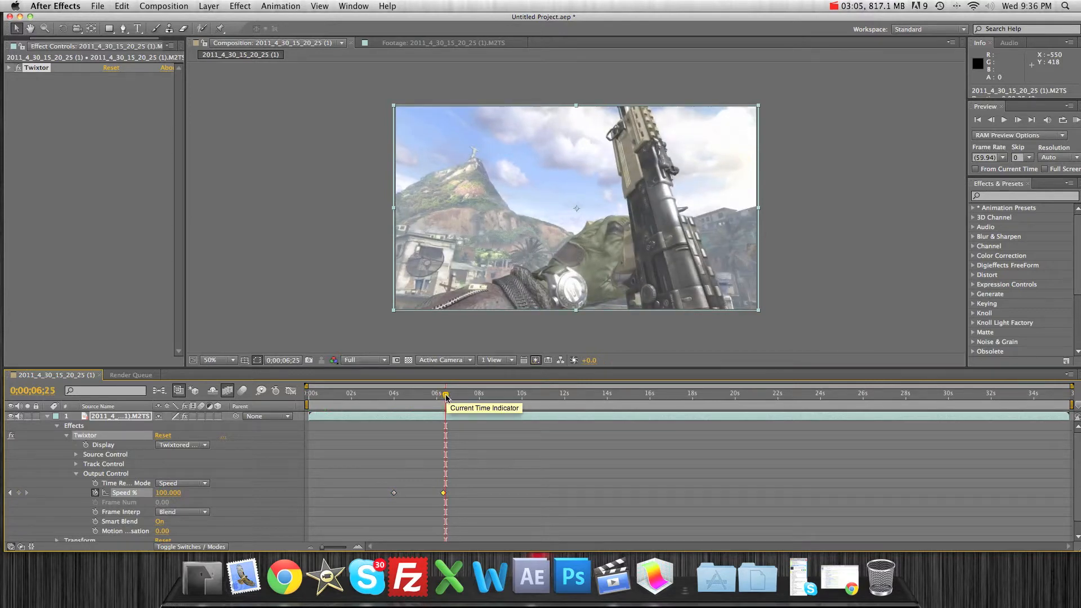
click(167, 492)
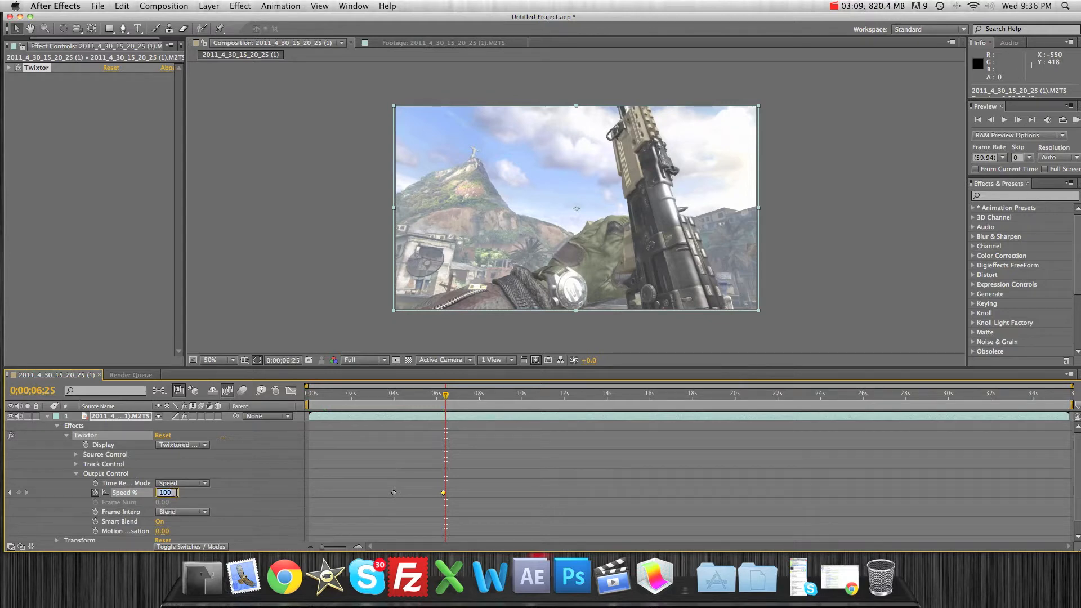
key(Return)
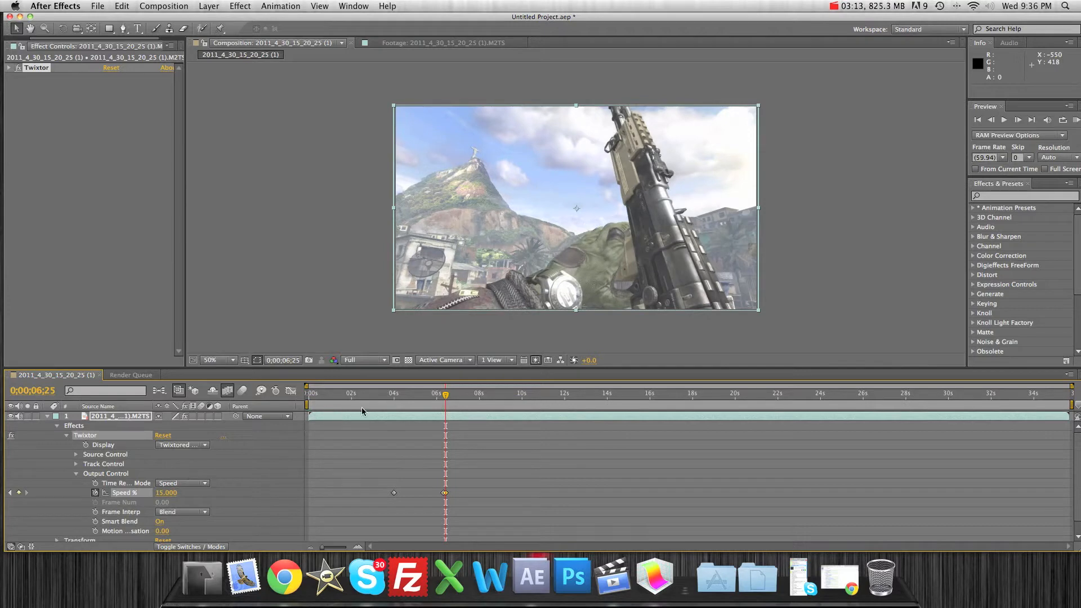
click(442, 396)
drag(442, 397, 445, 426)
Set Twixtor's Input Frame Rate to 59.94 and its Motion Sensitivity to 100.
click(9, 68)
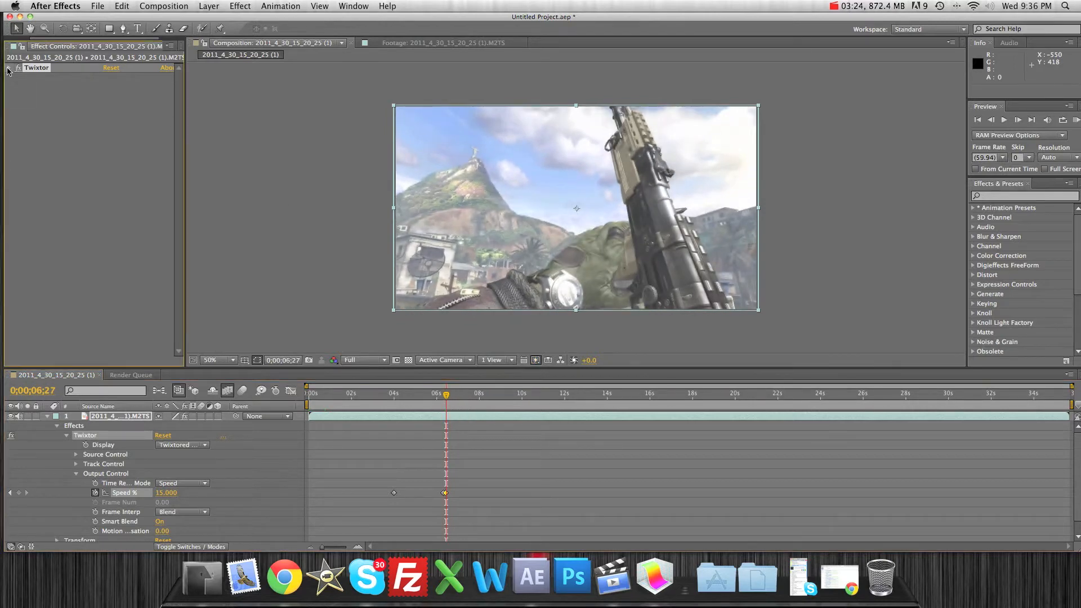
click(123, 135)
text(59.94)
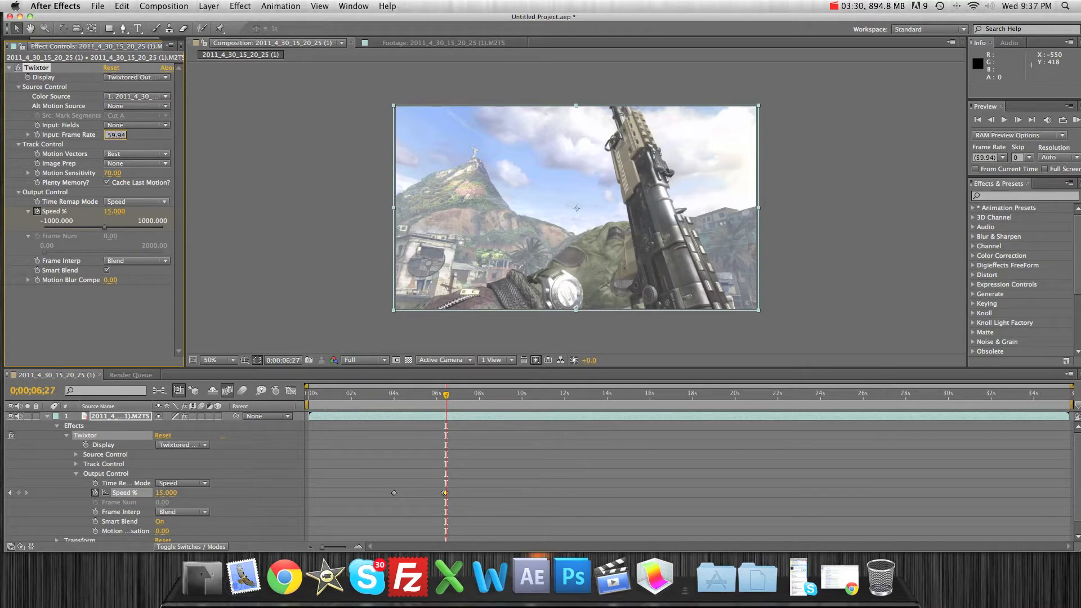
key(Return)
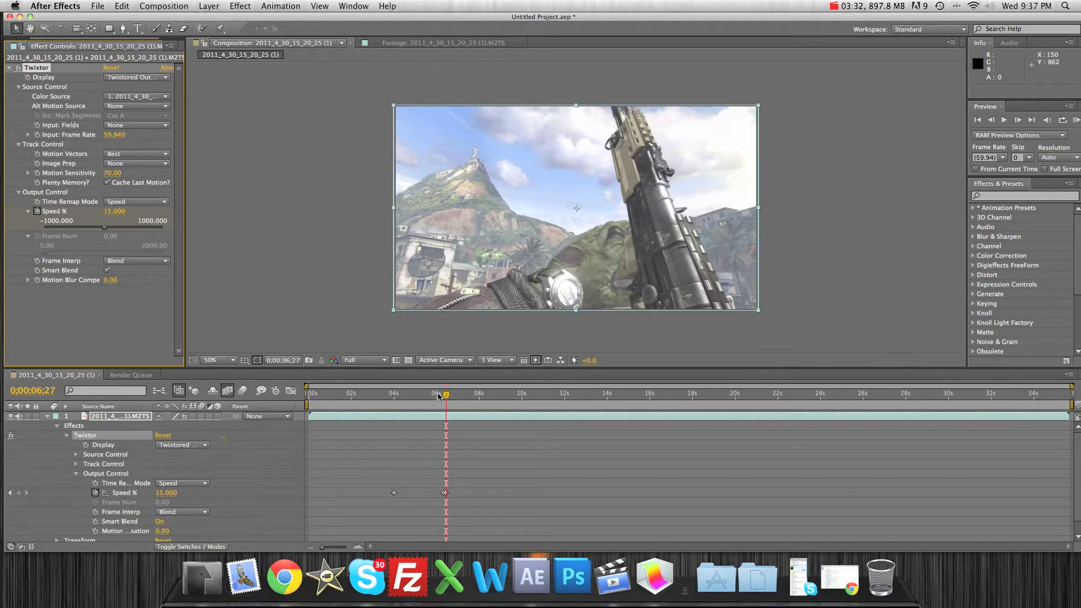
drag(444, 405, 482, 401)
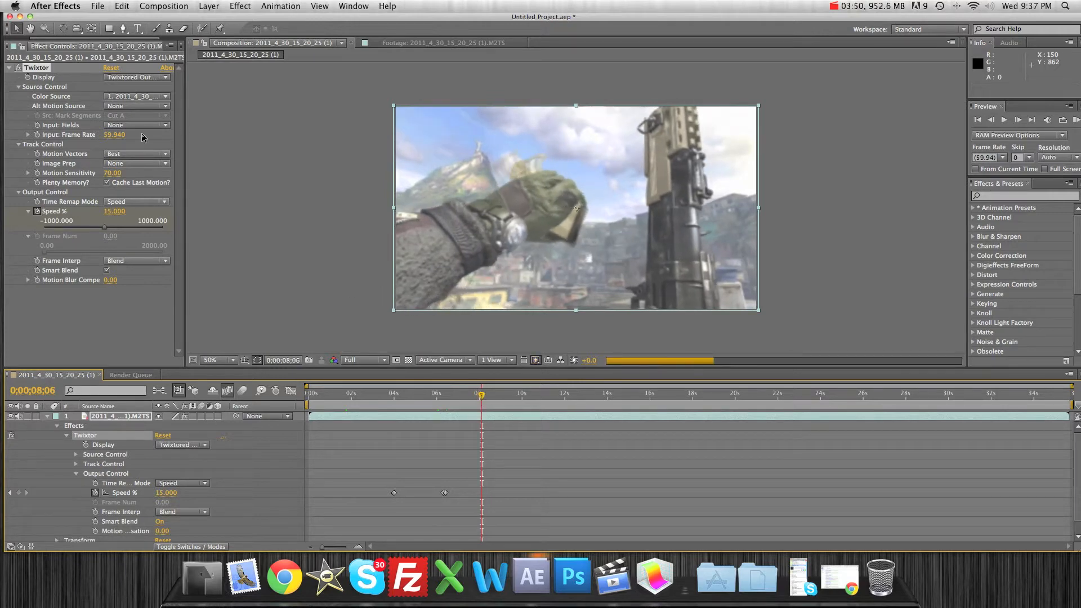
drag(111, 173, 91, 173)
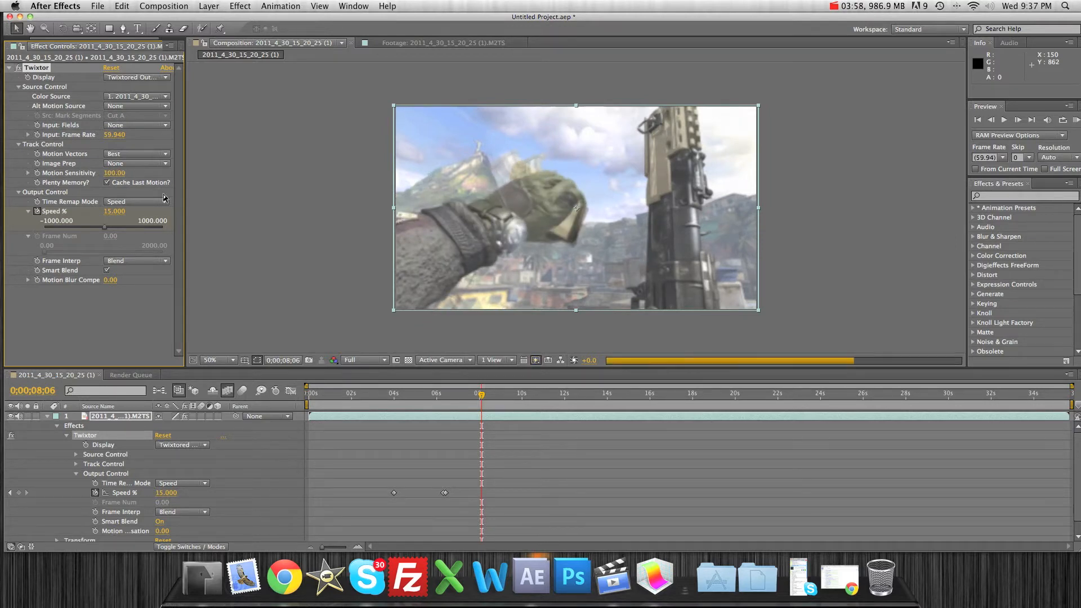
Find the end of the slow-motion section and add a Speed % keyframe of 15 at 0;00;14;04.
mouse_move(468, 395)
mouse_down()
mouse_move(497, 396)
mouse_move(388, 406)
mouse_move(454, 410)
mouse_up()
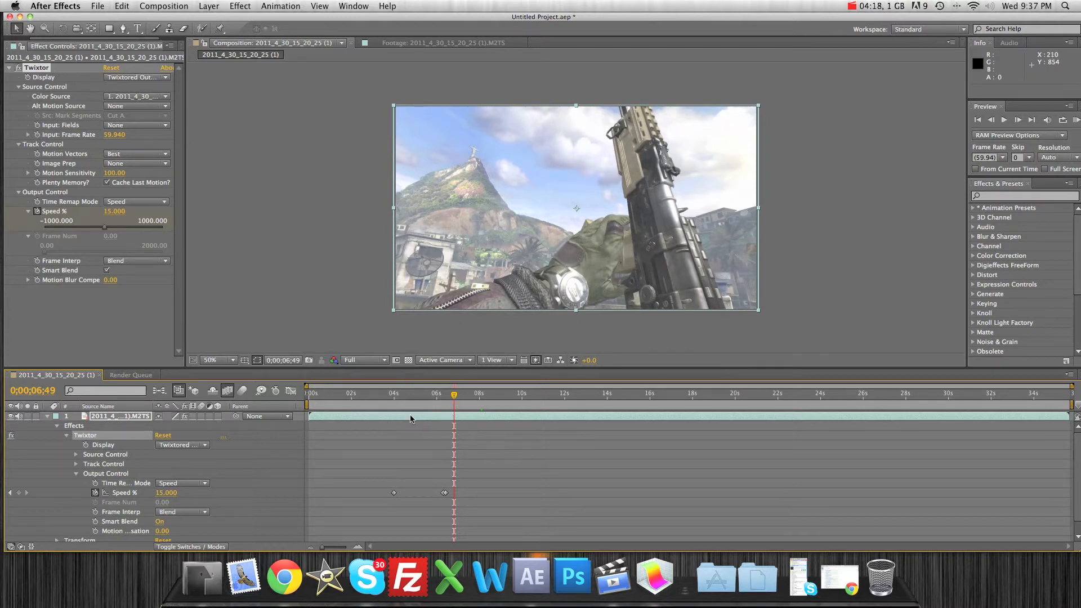
drag(458, 400, 513, 397)
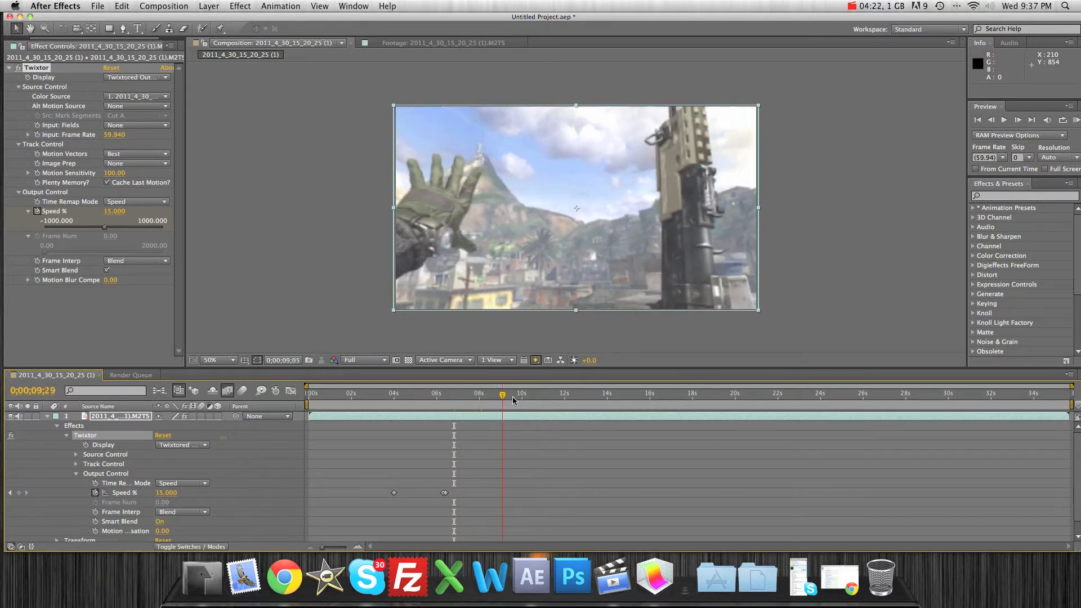
drag(512, 397, 616, 399)
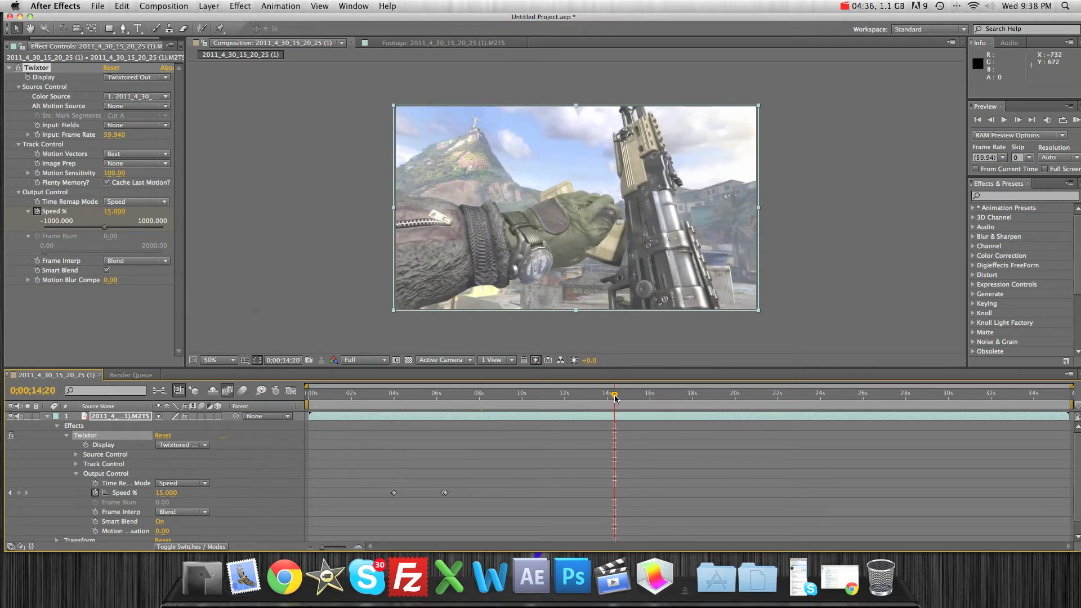
drag(615, 398, 611, 402)
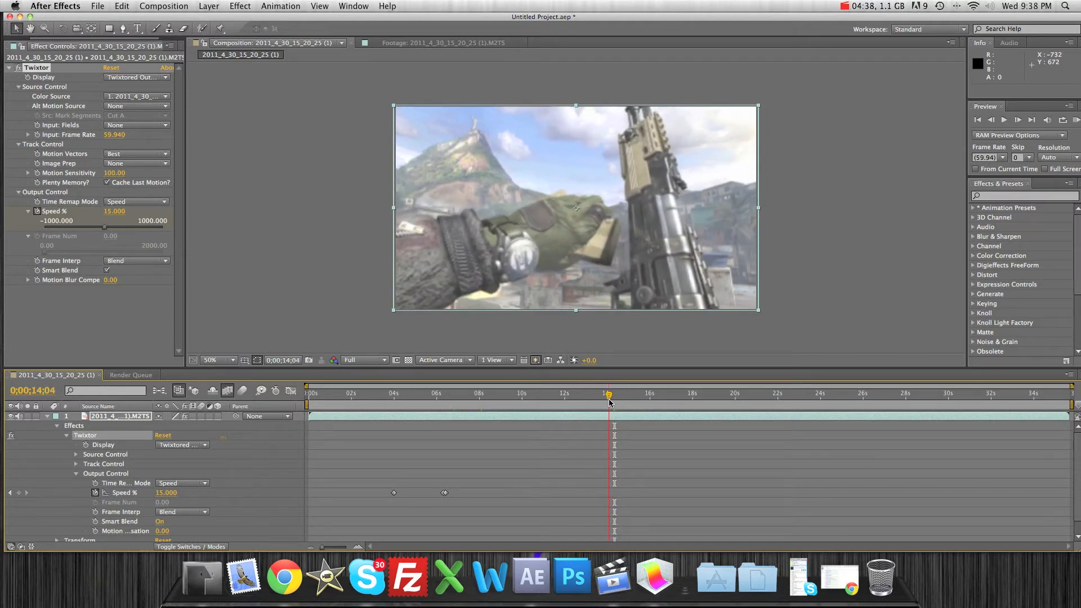
click(19, 494)
Set Twixtor's Speed % to -50 at 0;00;14;20 to reverse the clip just after the slow-motion section.
click(611, 396)
drag(611, 396, 616, 397)
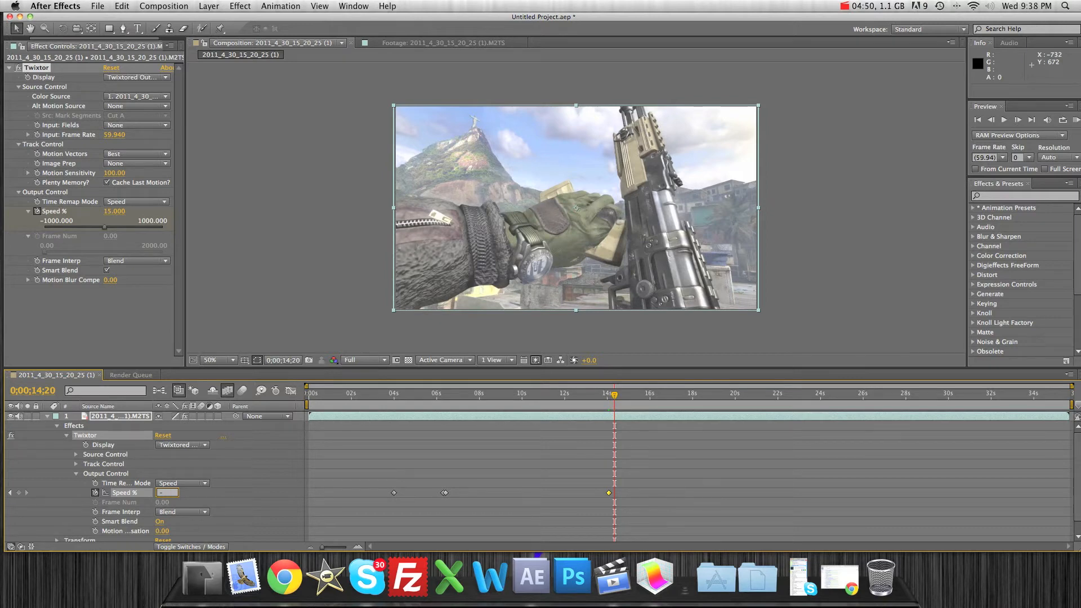
key(Return)
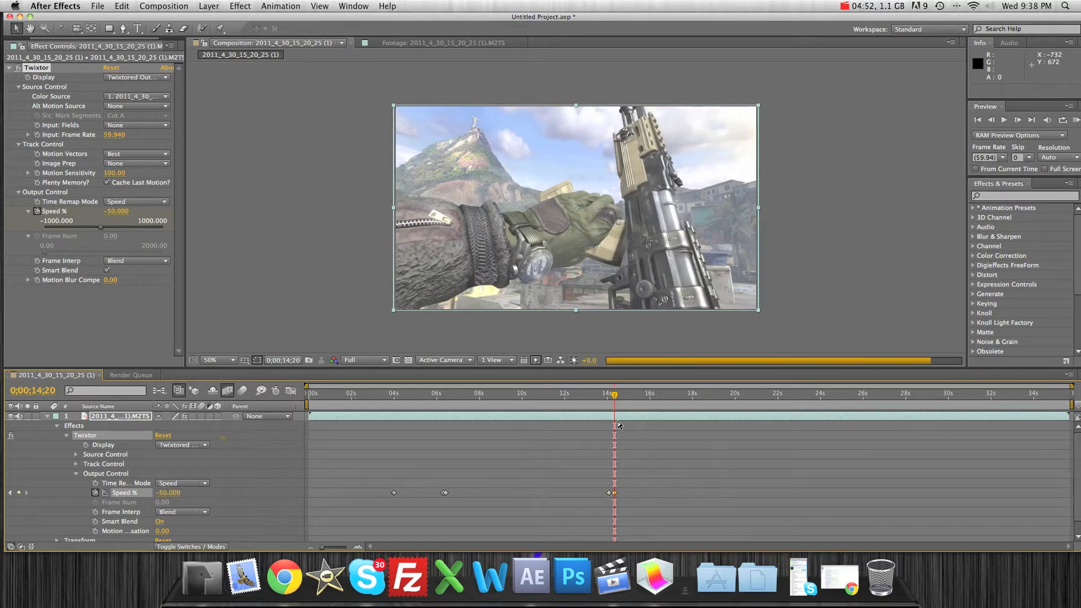
Add a Speed % keyframe of -50 at 0;00;14;36 and set Speed % to 100 at 0;00;14;44.
mouse_move(616, 394)
mouse_down()
mouse_move(645, 401)
mouse_move(622, 408)
mouse_up()
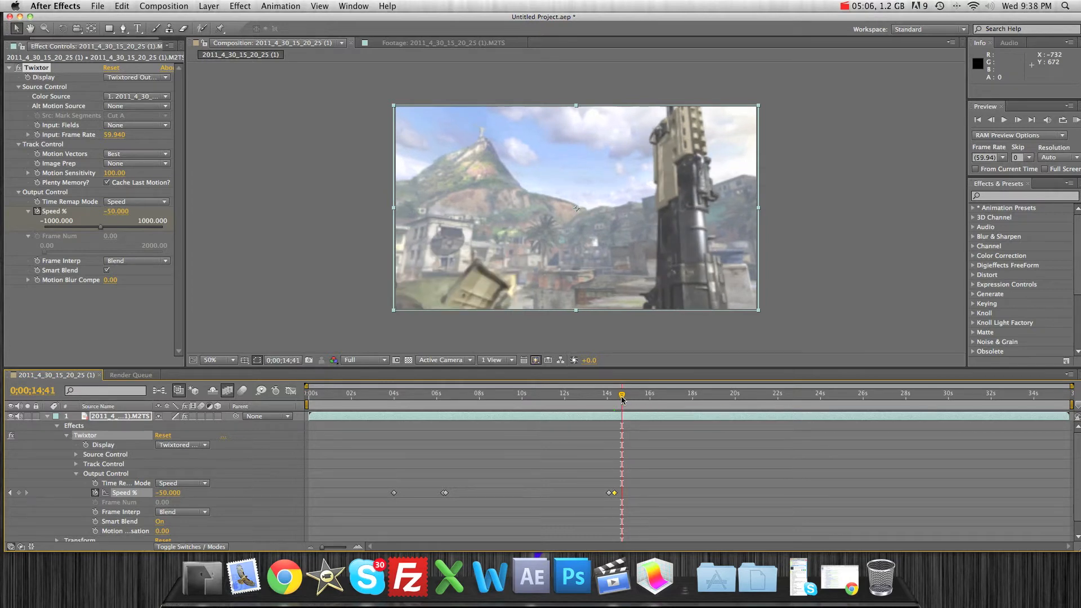
drag(622, 401, 621, 399)
click(19, 494)
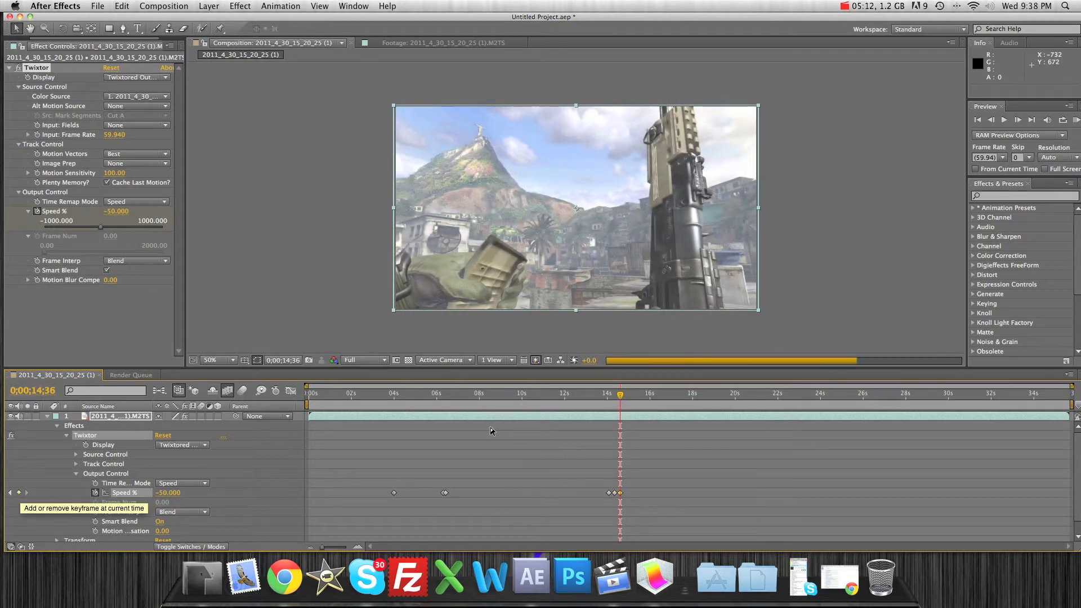
drag(622, 396, 624, 401)
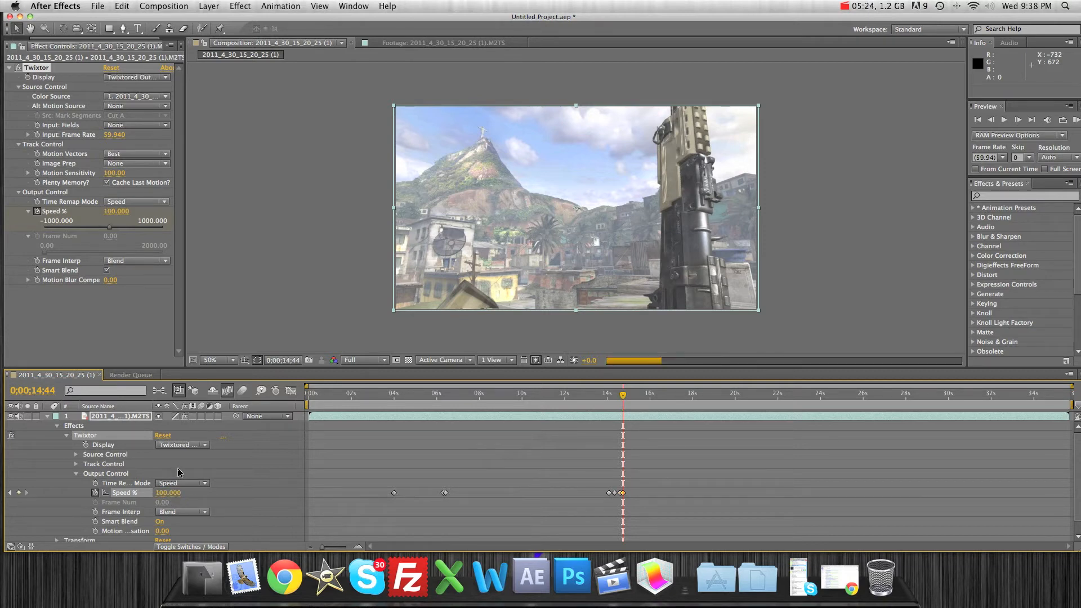
End the work area at about 0;00;15;56 and collapse the clip layer's properties and Twixtor's settings.
drag(624, 400, 647, 406)
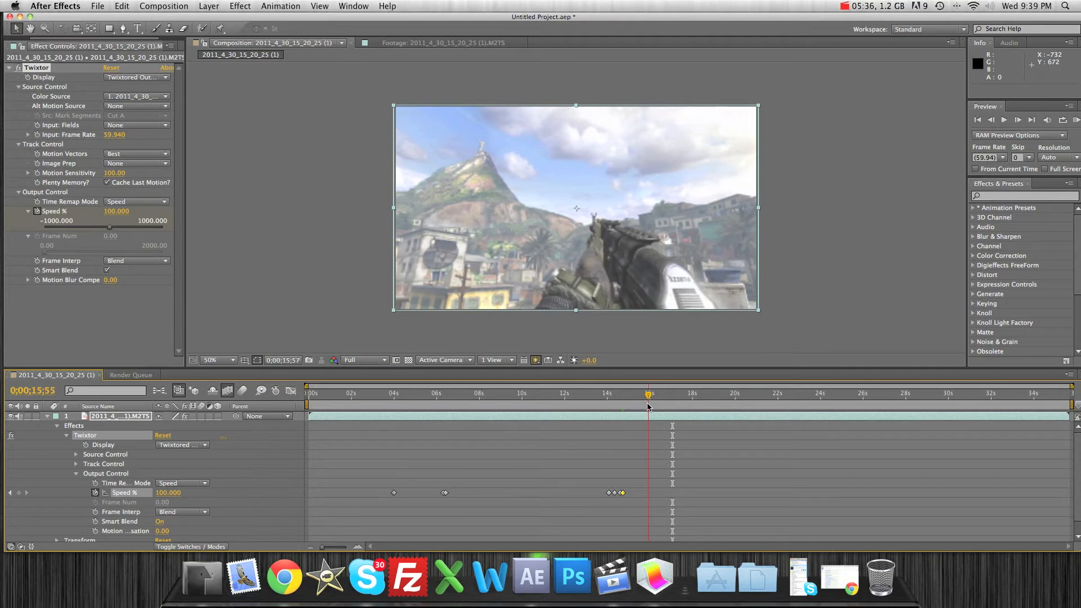
drag(1071, 404, 652, 409)
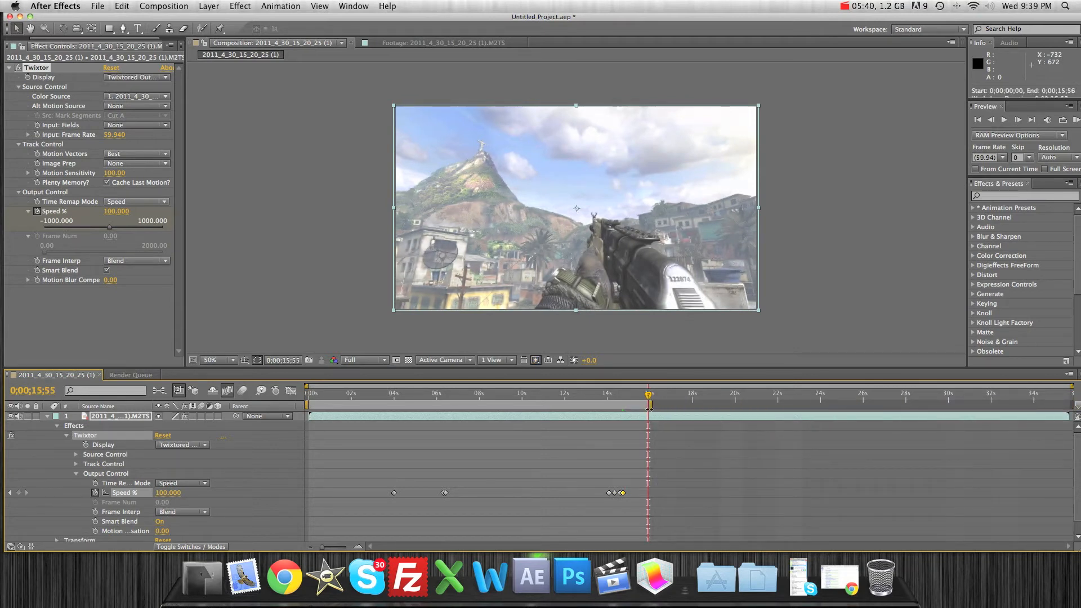
click(46, 416)
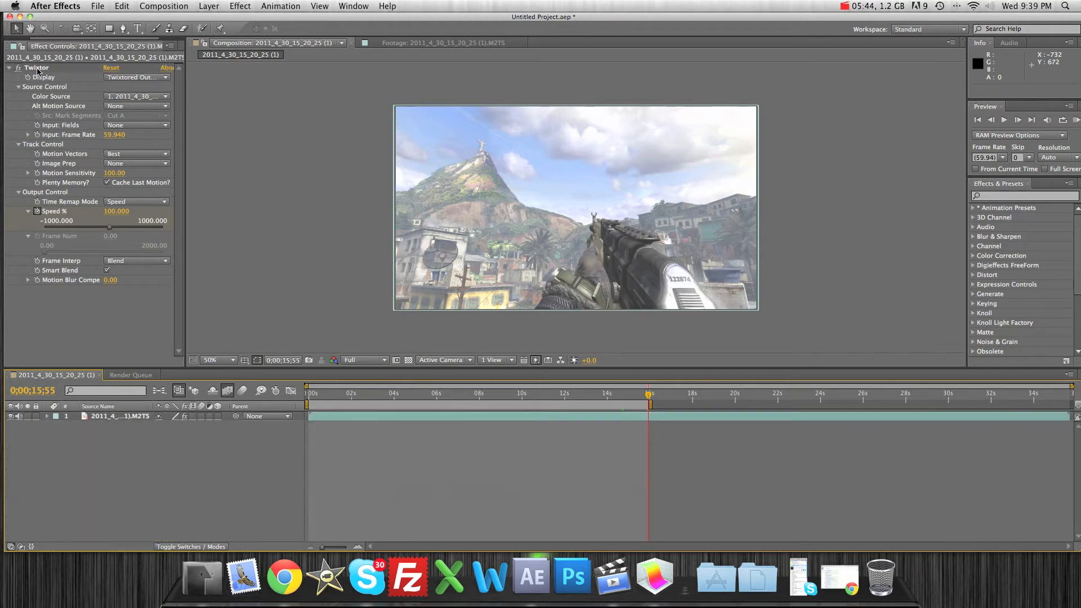
click(10, 68)
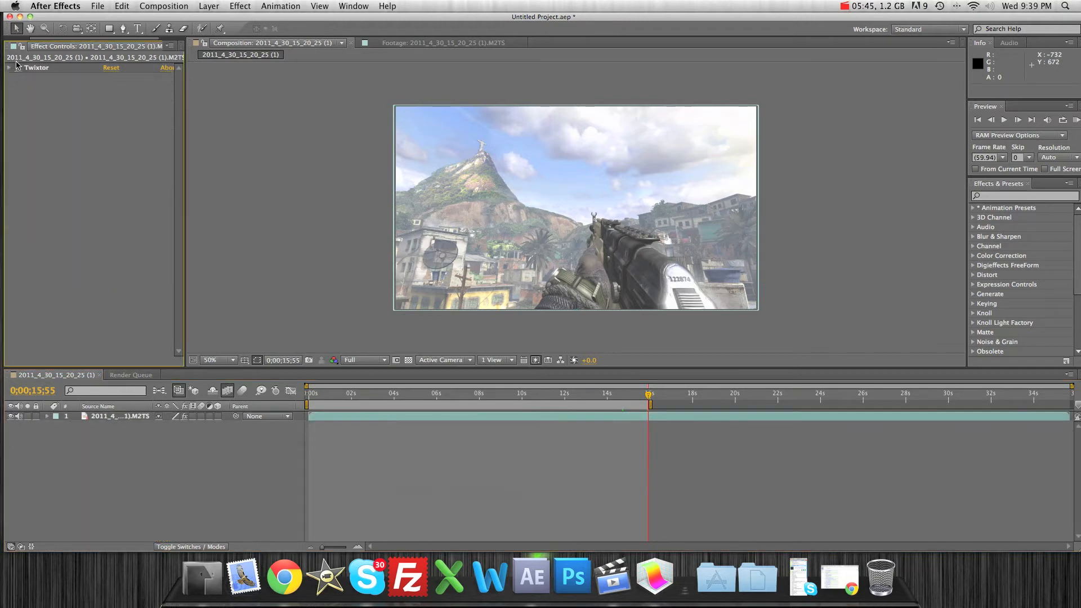
Apply the Curves effect to the clip layer, pull the middle of the RGB curve slightly below the diagonal, and collapse its settings.
click(324, 5)
click(139, 415)
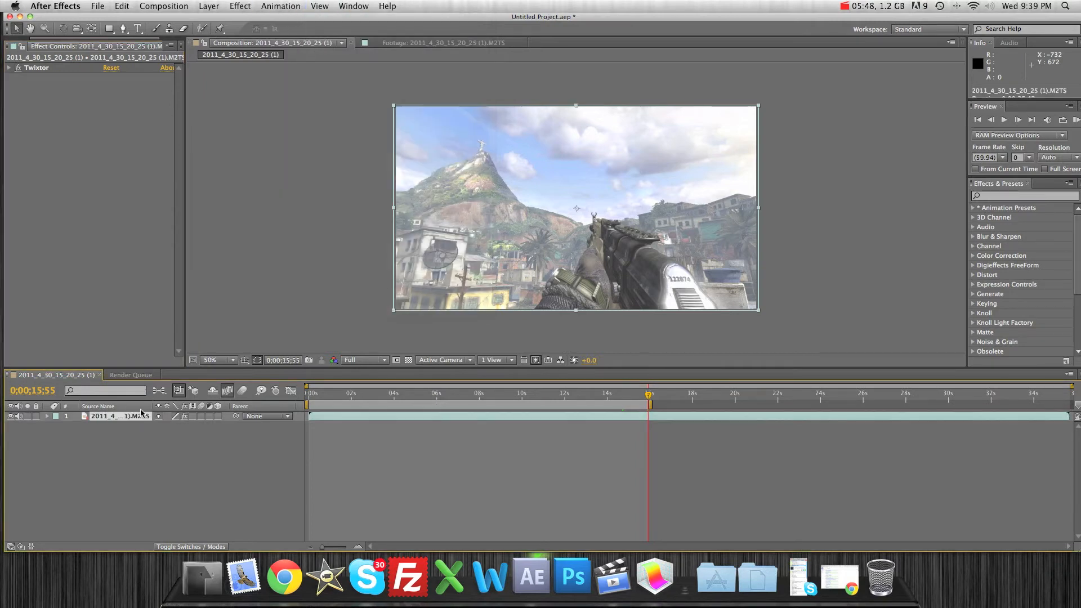
click(219, 6)
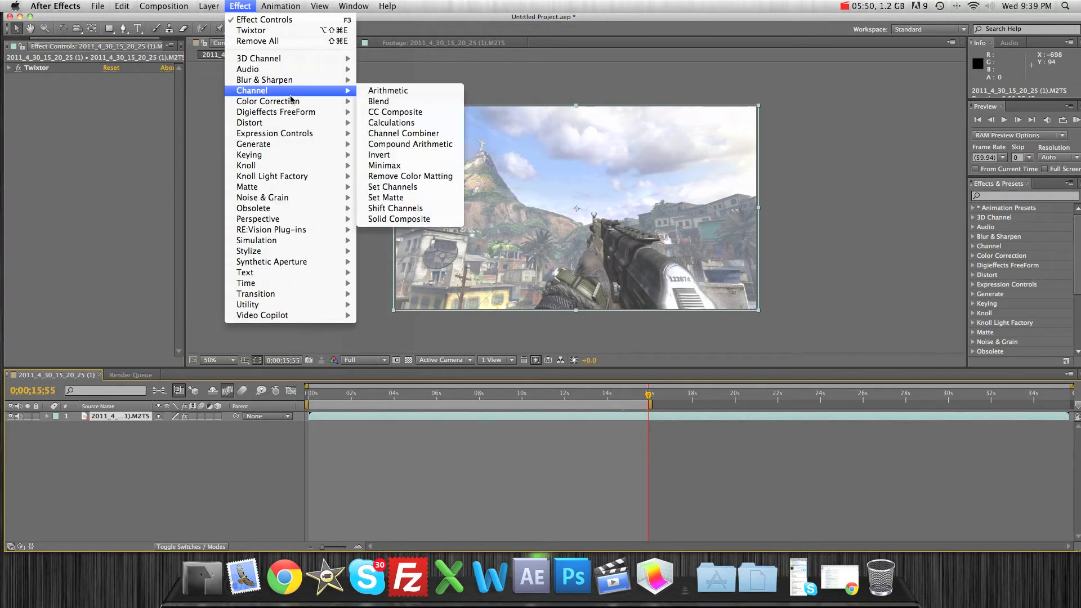
mouse_move(314, 106)
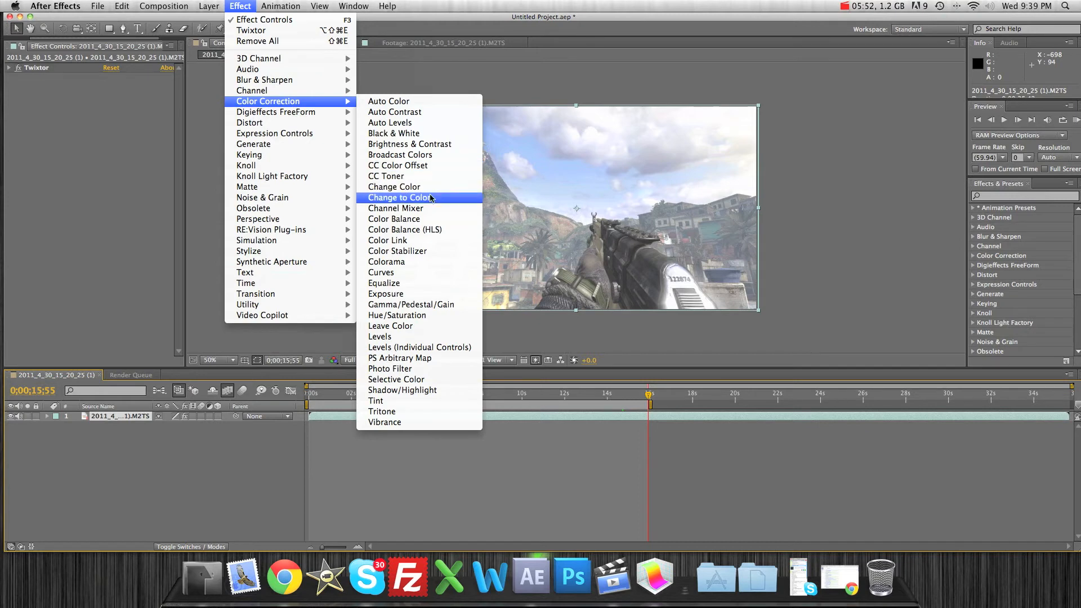
click(434, 273)
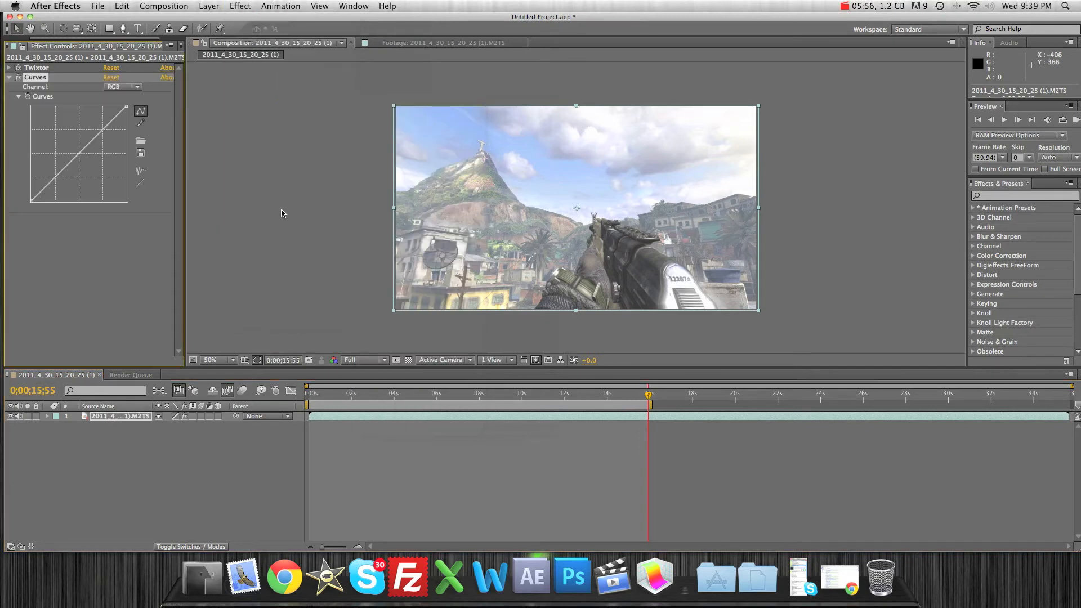
drag(90, 146, 97, 151)
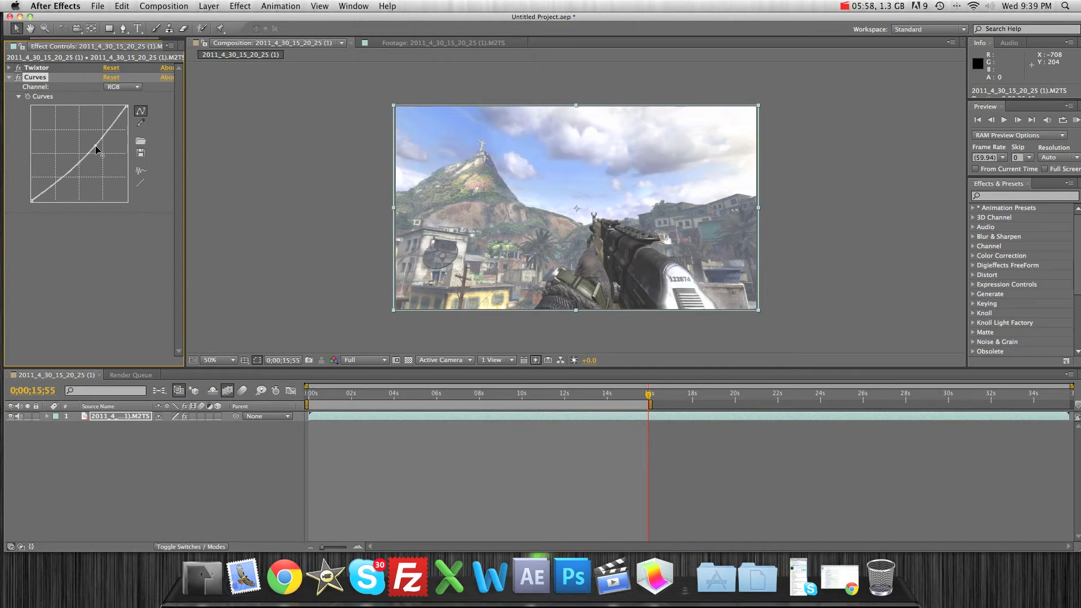
click(8, 79)
Apply Light Factory EZ to the clip layer and place its light source at about 1263, 24, near the frame's upper-right corner.
click(209, 6)
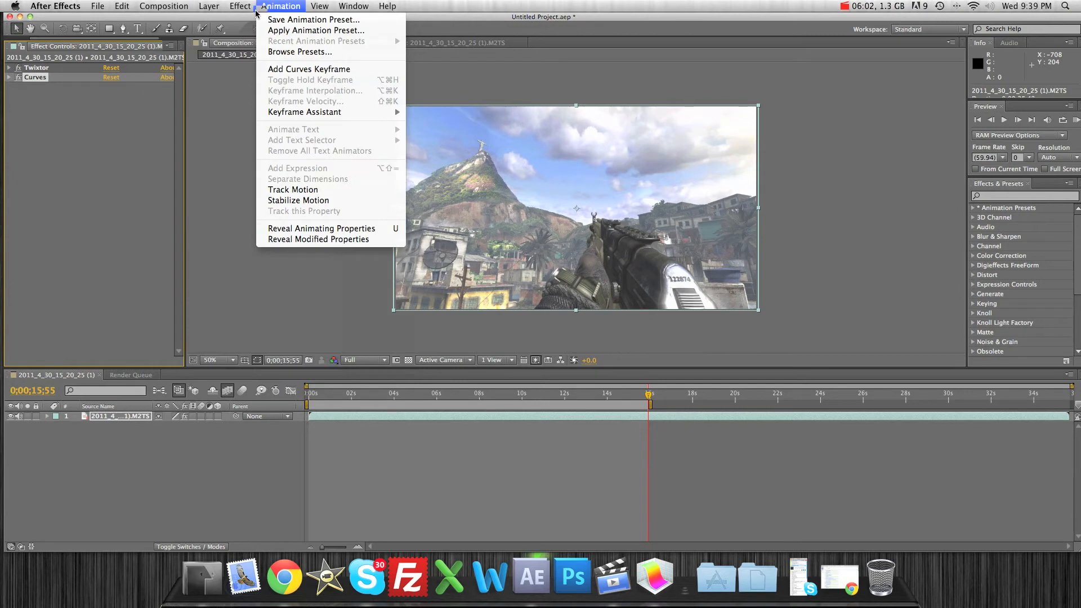
mouse_move(294, 178)
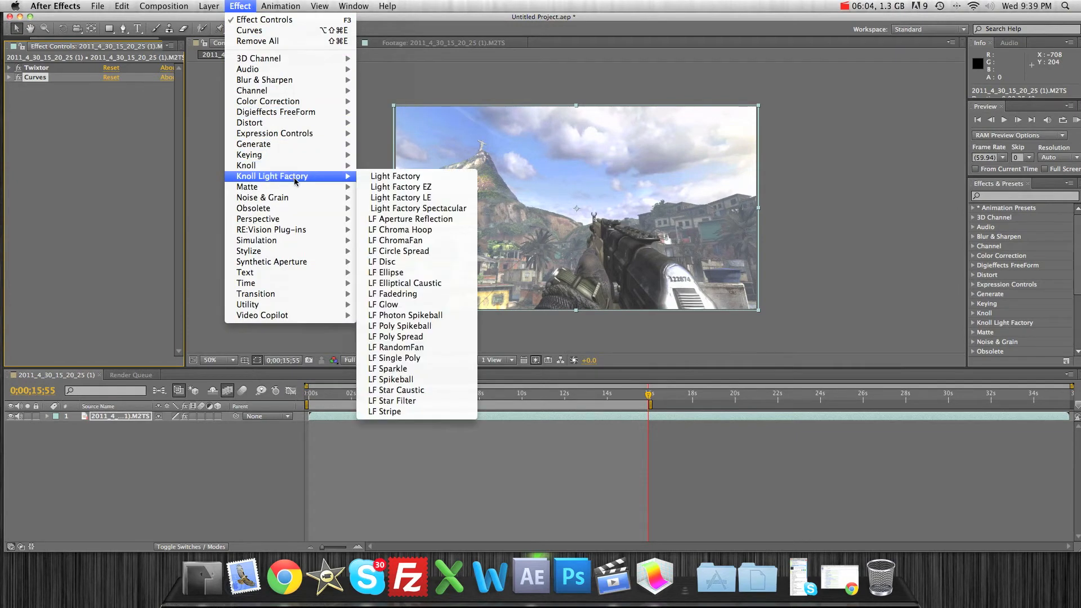
click(394, 187)
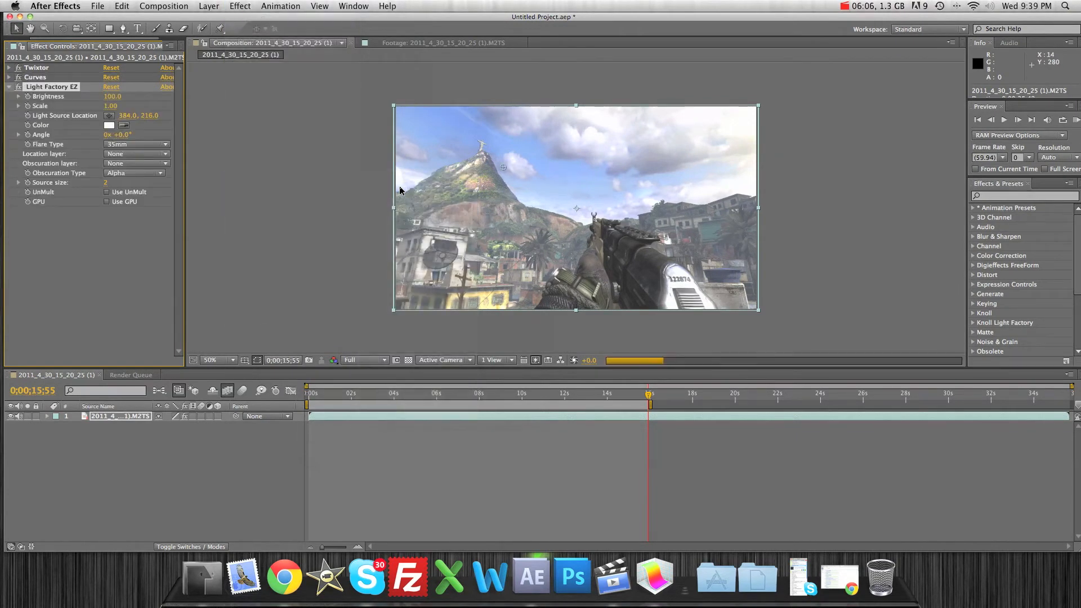
drag(499, 170, 760, 109)
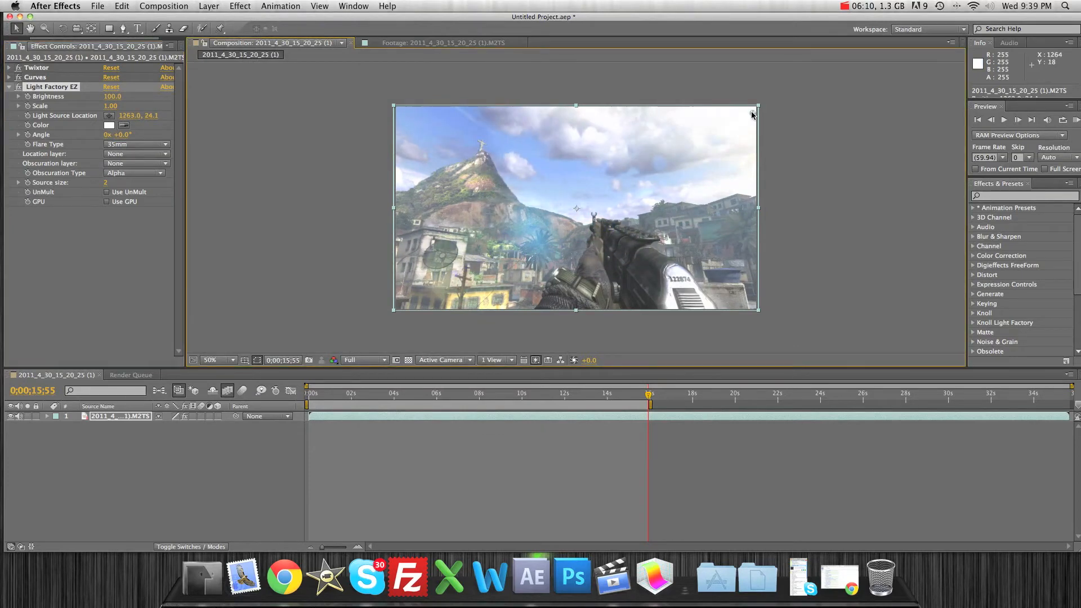
Change the Light Factory EZ flare colour to light blue, 3BADEF.
click(113, 126)
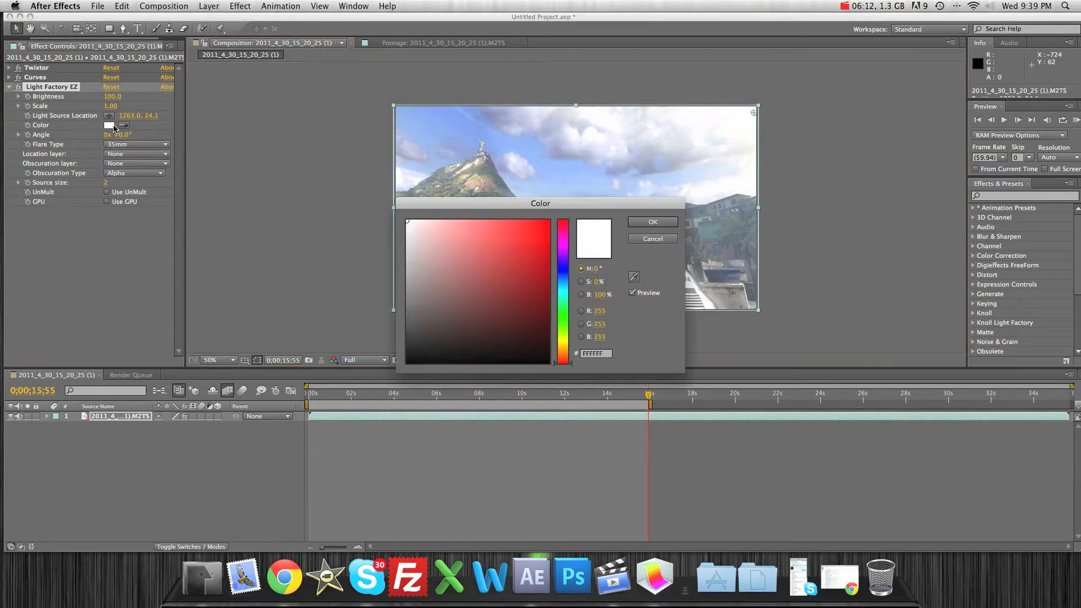
drag(567, 277, 567, 280)
click(560, 282)
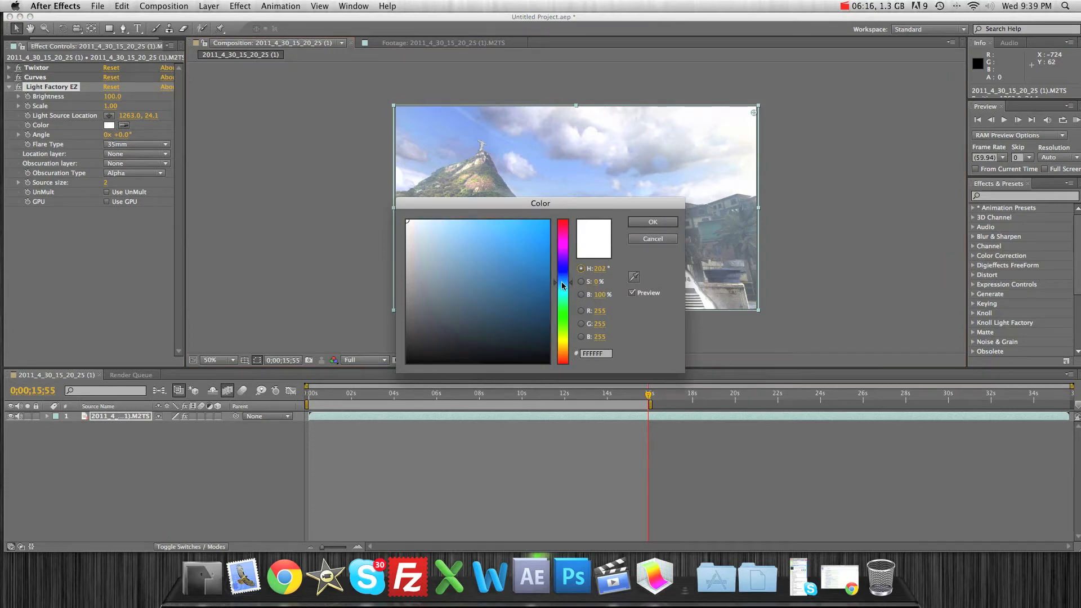
click(496, 251)
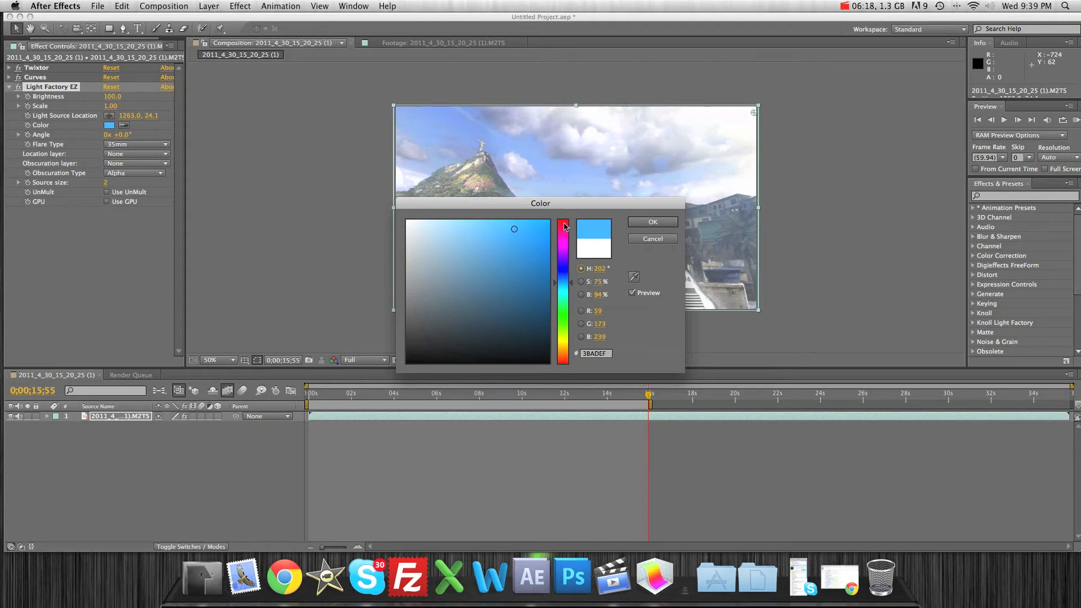
click(651, 222)
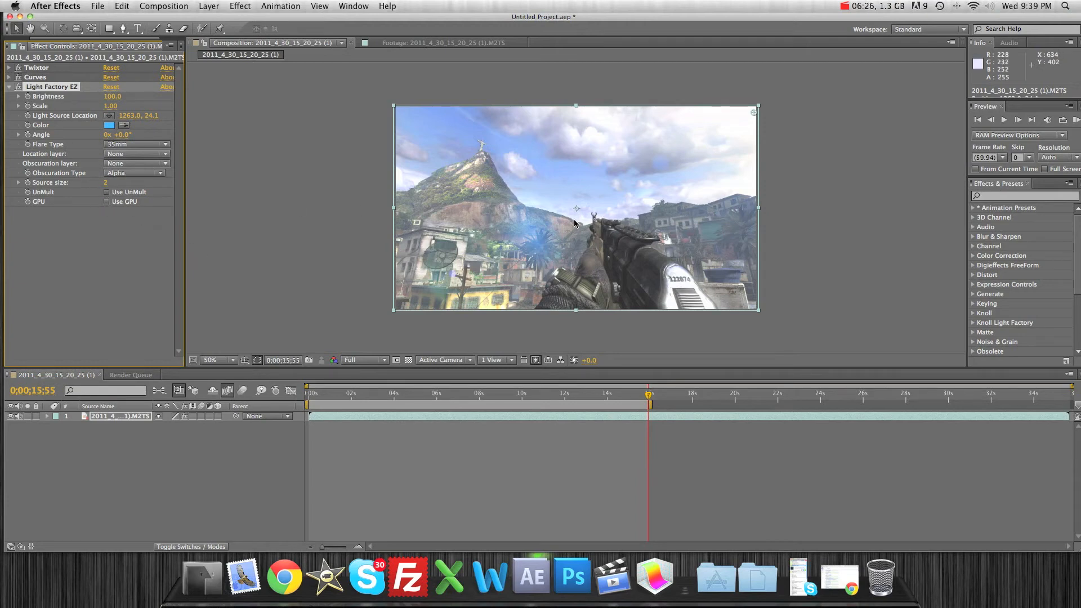
Try several positions for the flare's light source around the frame's upper-right corner, ending outside it at about 1488, -87.
click(749, 115)
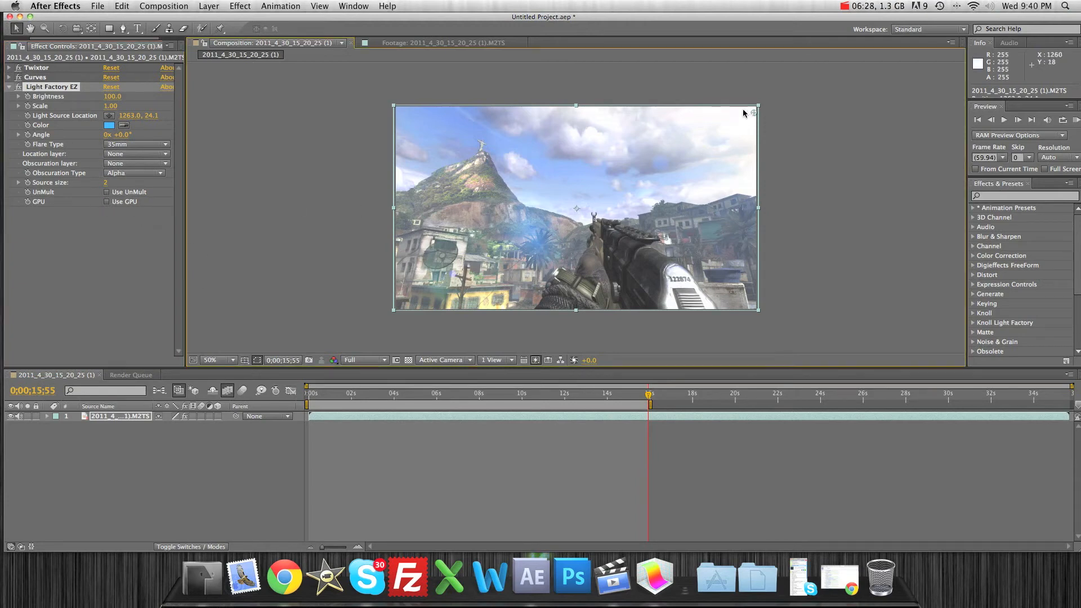
drag(746, 111, 740, 96)
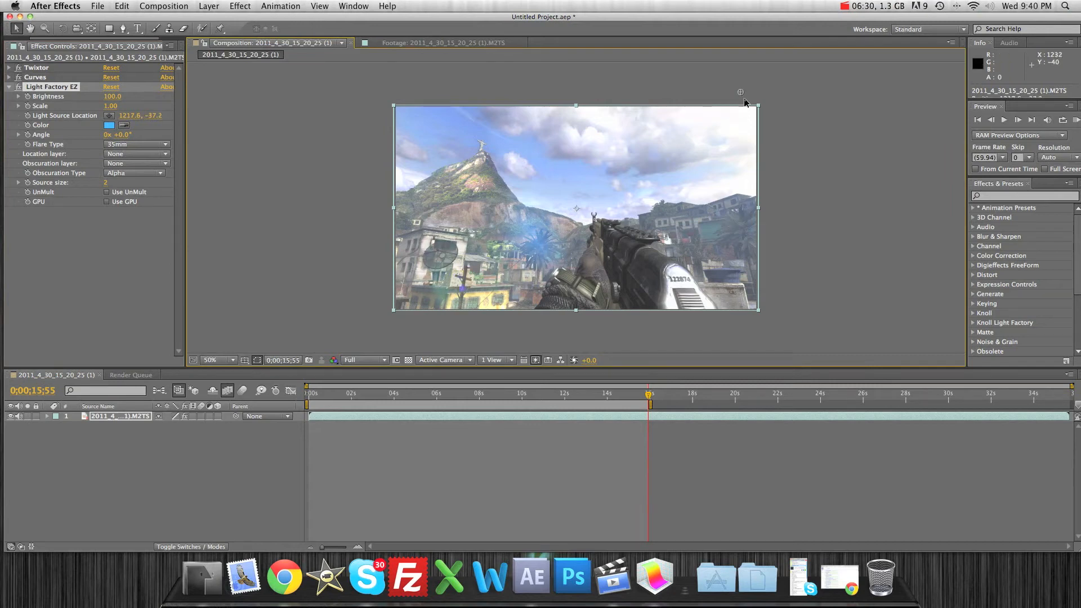
drag(743, 121, 759, 104)
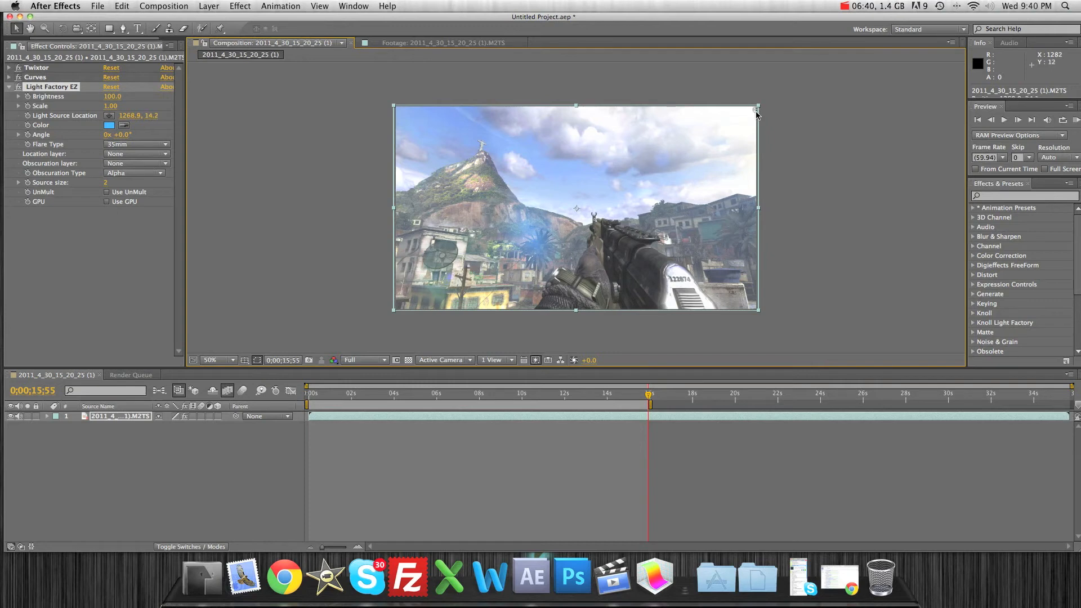
drag(741, 119, 848, 91)
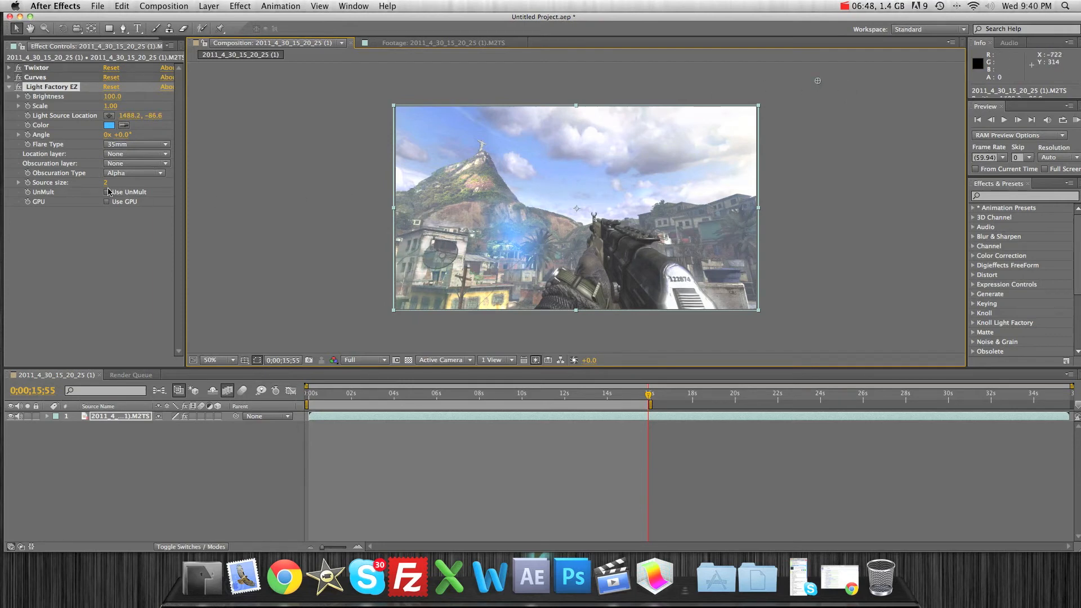
Collapse the Light Factory EZ settings and move its light source beyond the frame's lower-right corner, putting the blue glow beside the mountain peak.
click(9, 90)
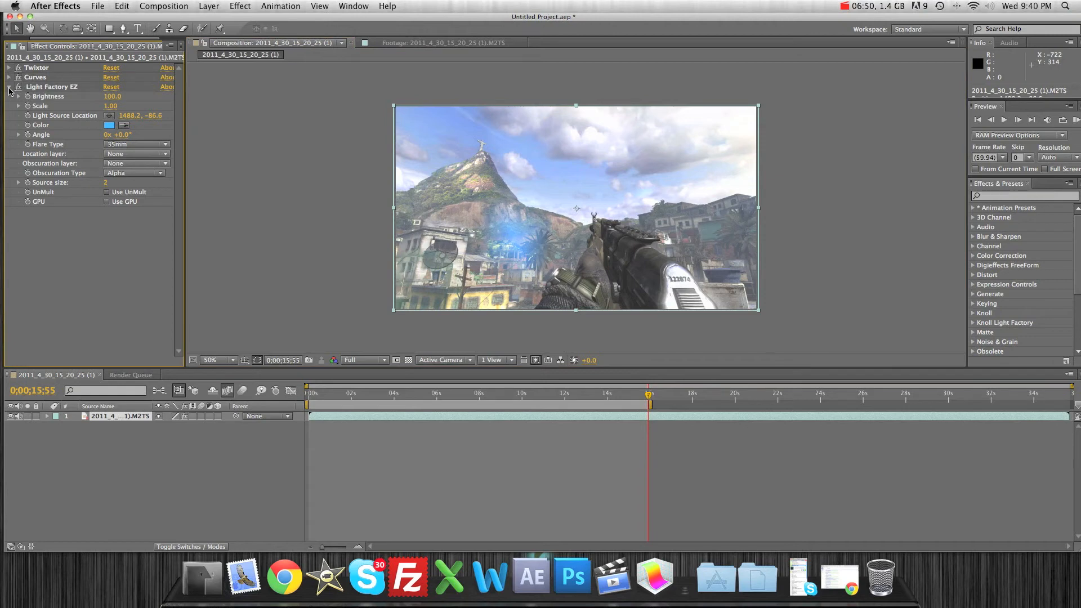
click(9, 88)
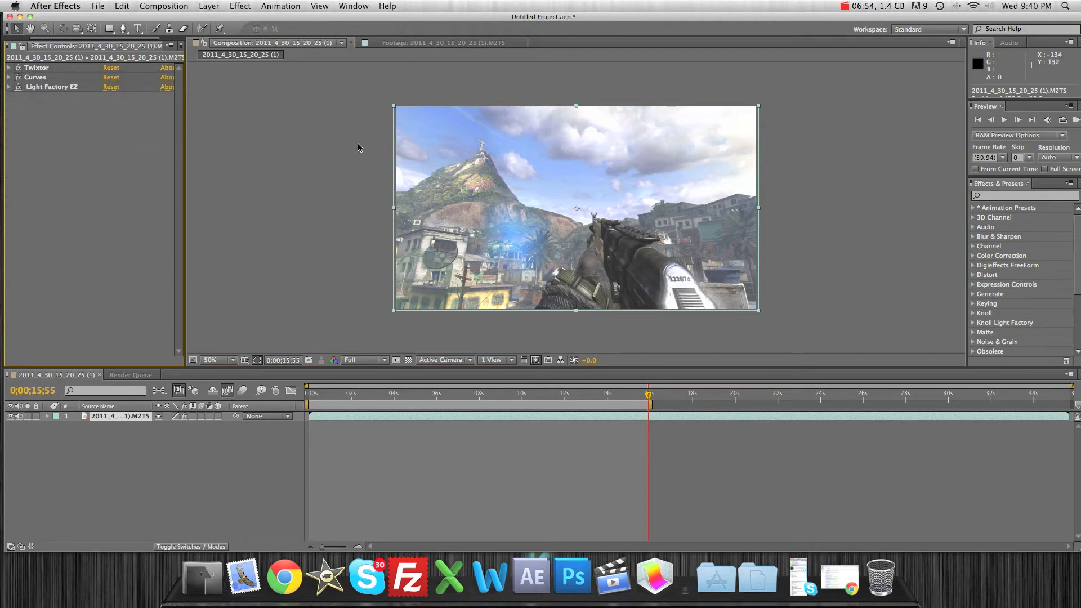
click(529, 238)
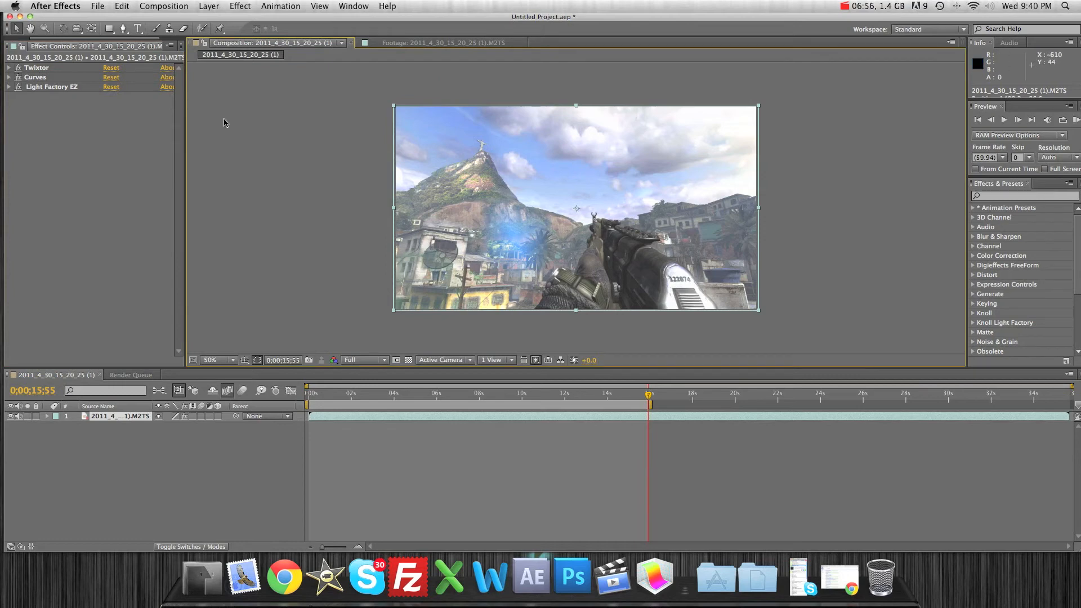
click(825, 87)
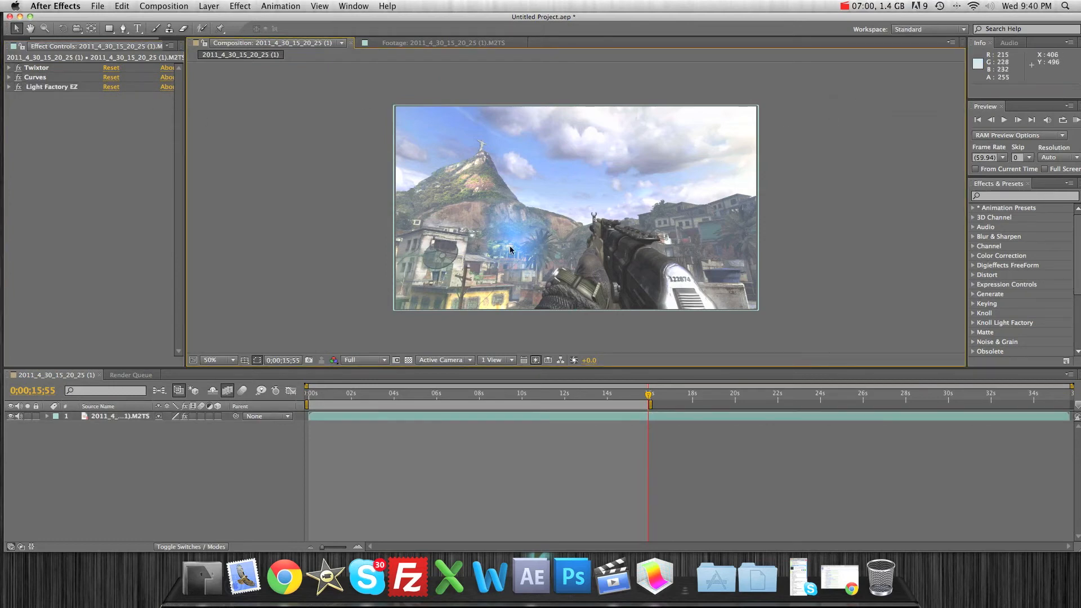
click(37, 87)
drag(818, 81, 1077, 466)
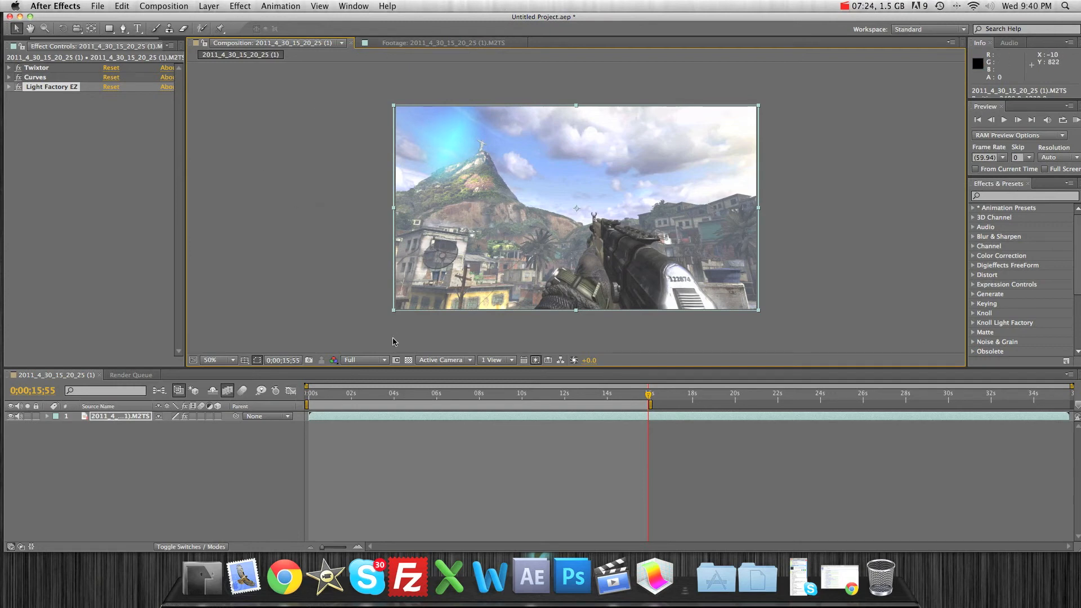
Scrub back through the clip and return the current time to the composition's start at 0;00;00;00.
drag(647, 398, 377, 397)
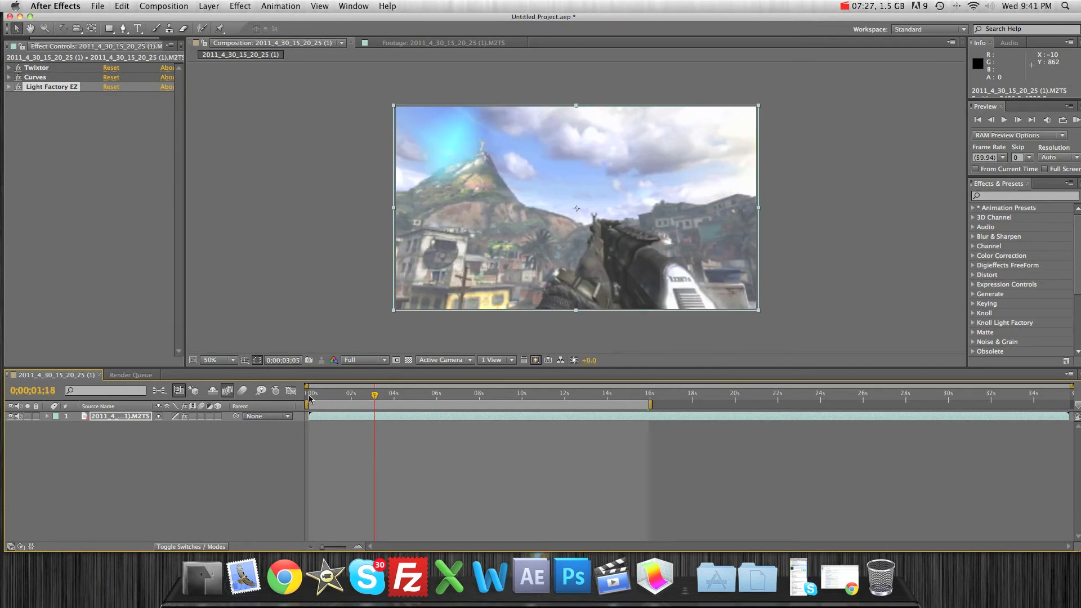
click(336, 396)
drag(333, 398, 298, 398)
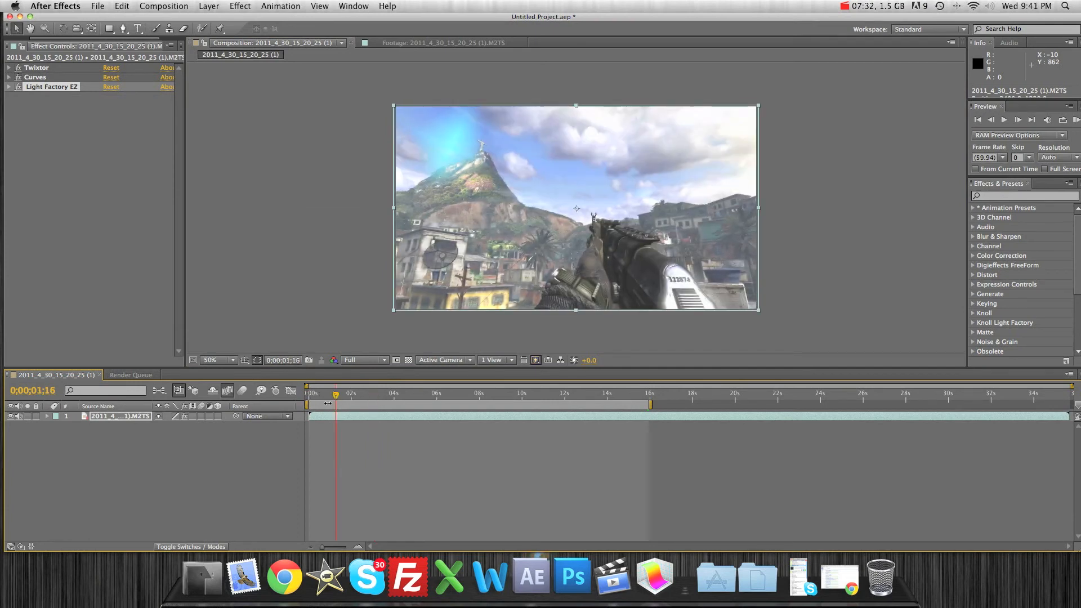
drag(333, 400, 2, 399)
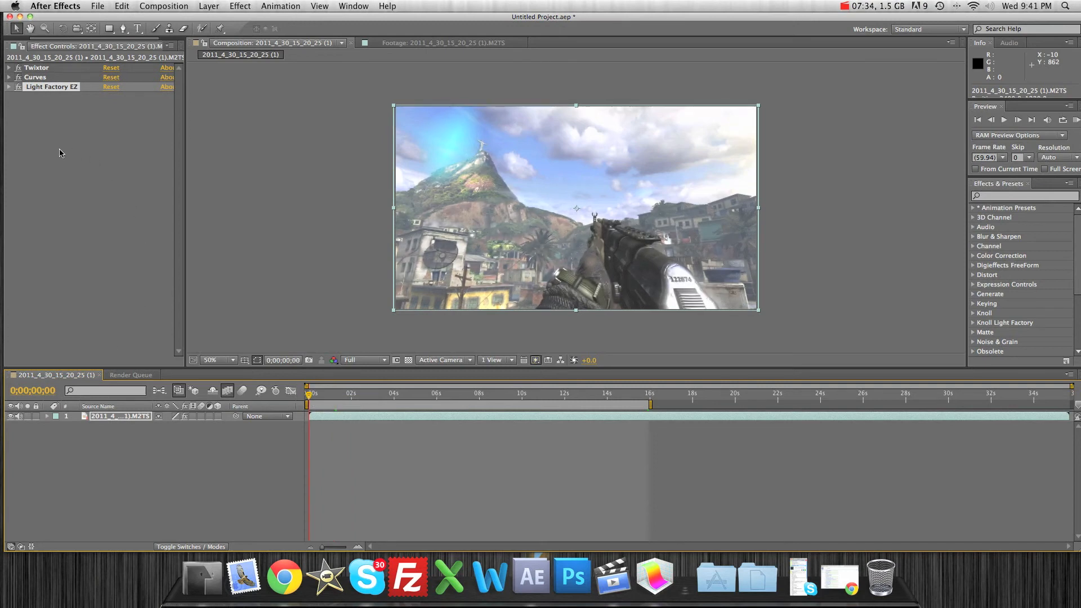
Add the clip's composition to the render queue.
click(157, 6)
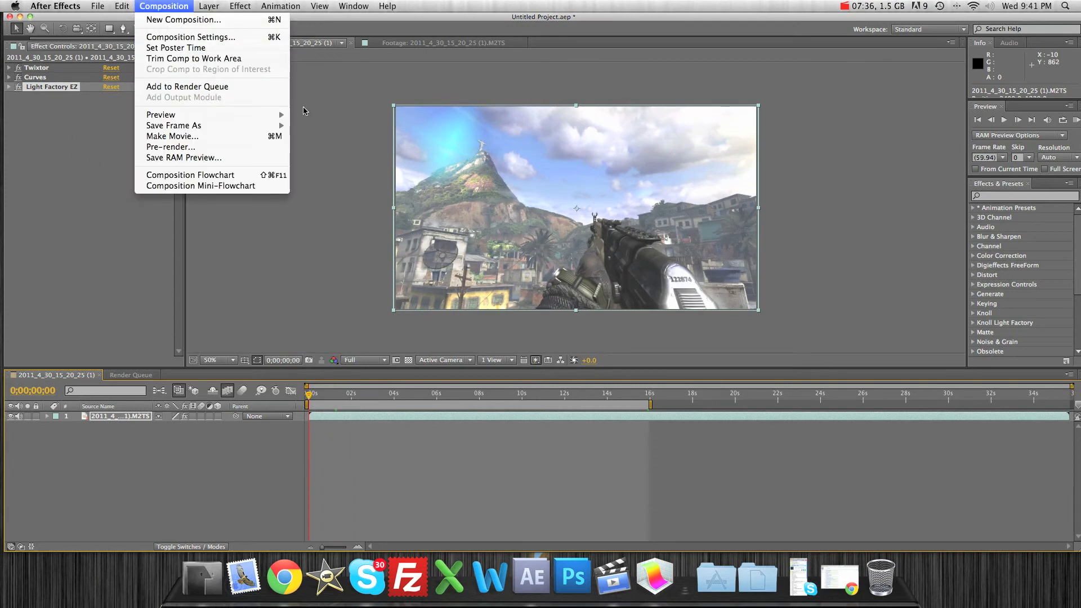
mouse_move(103, 6)
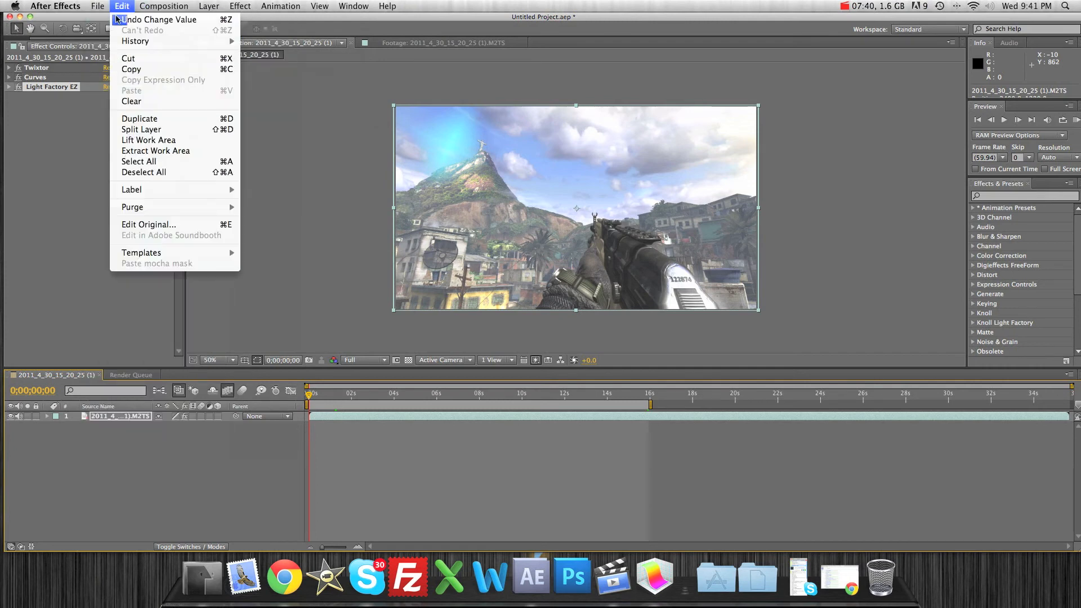
mouse_move(160, 6)
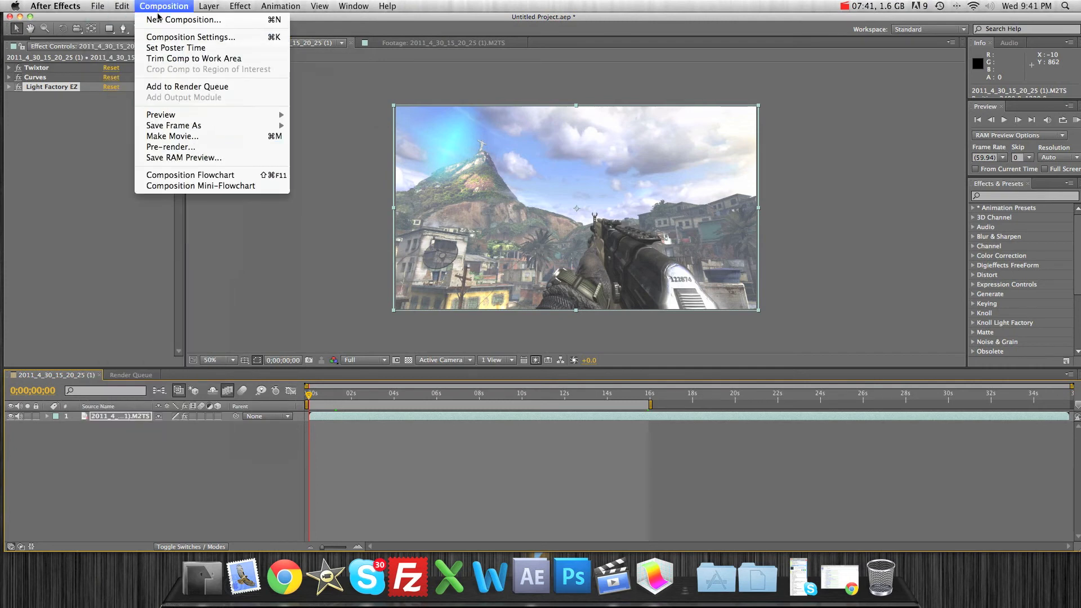
click(178, 87)
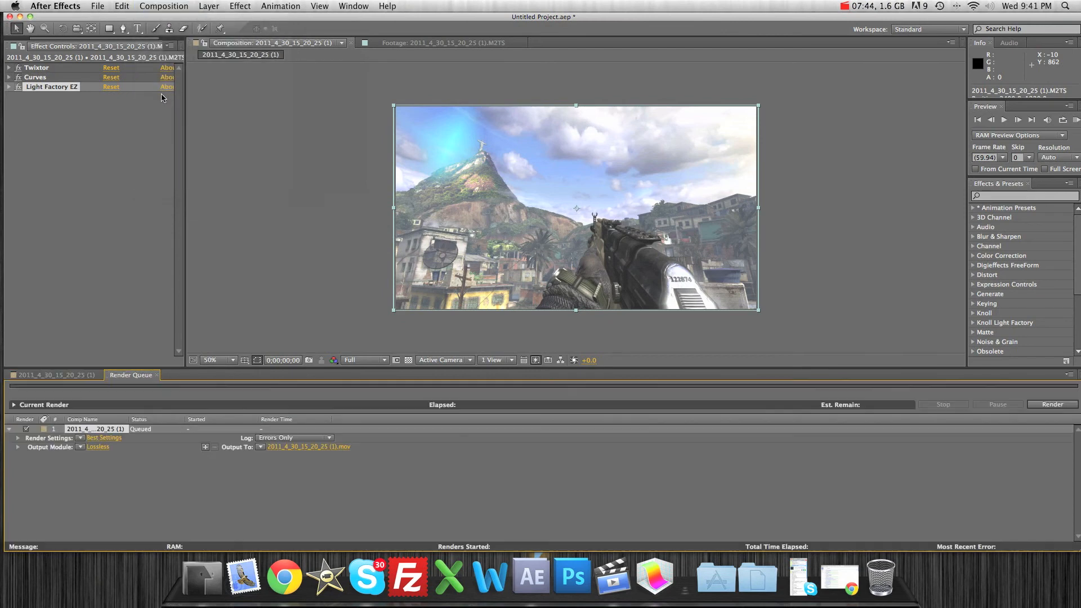
Set the render's output file to a QuickTime movie named Twixtor Tutorial DC on the Desktop.
click(306, 449)
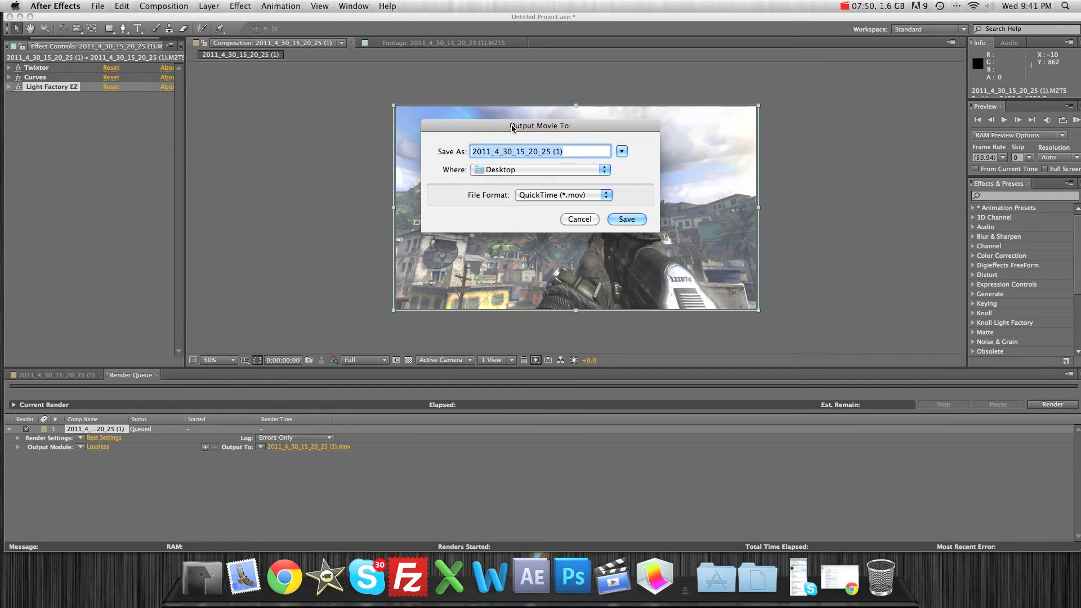
text(Twixtor Tutorial D)
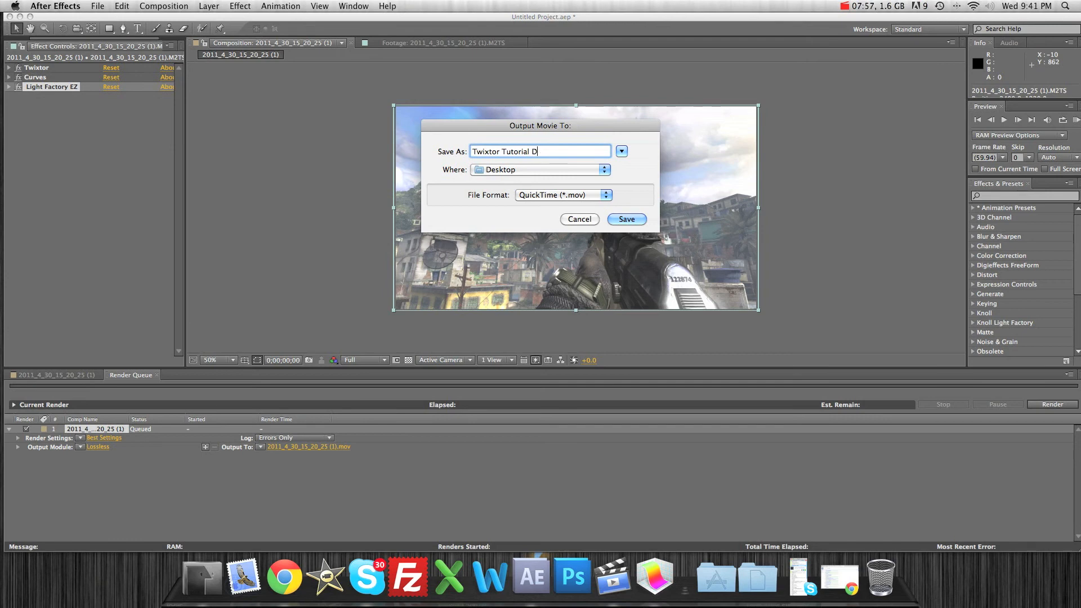
key(Return)
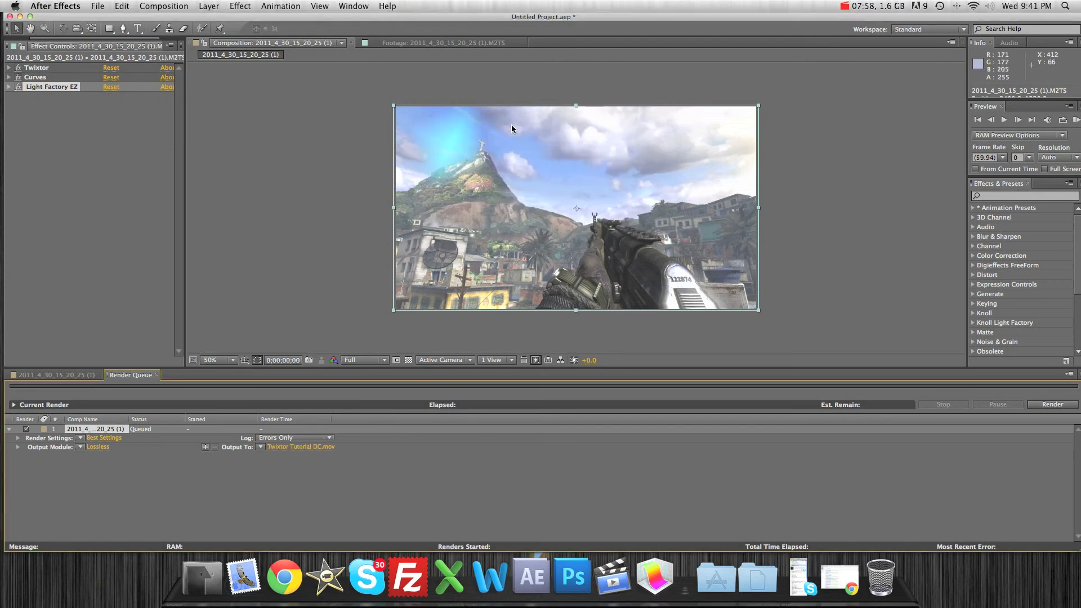
Enable audio output in the QuickTime output module settings and start rendering the queued composition.
click(90, 447)
click(417, 404)
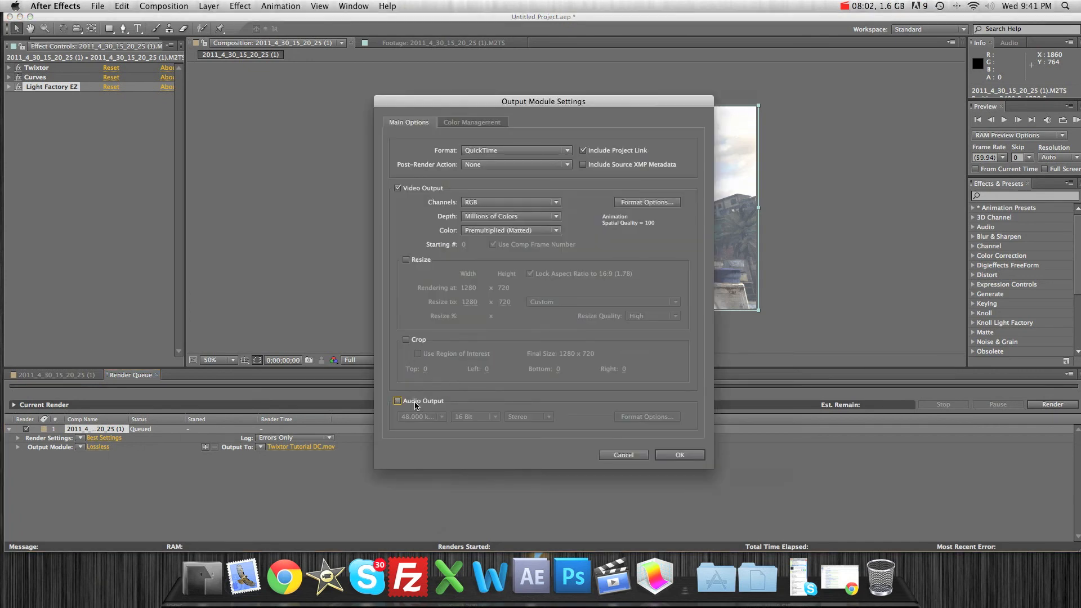
click(701, 455)
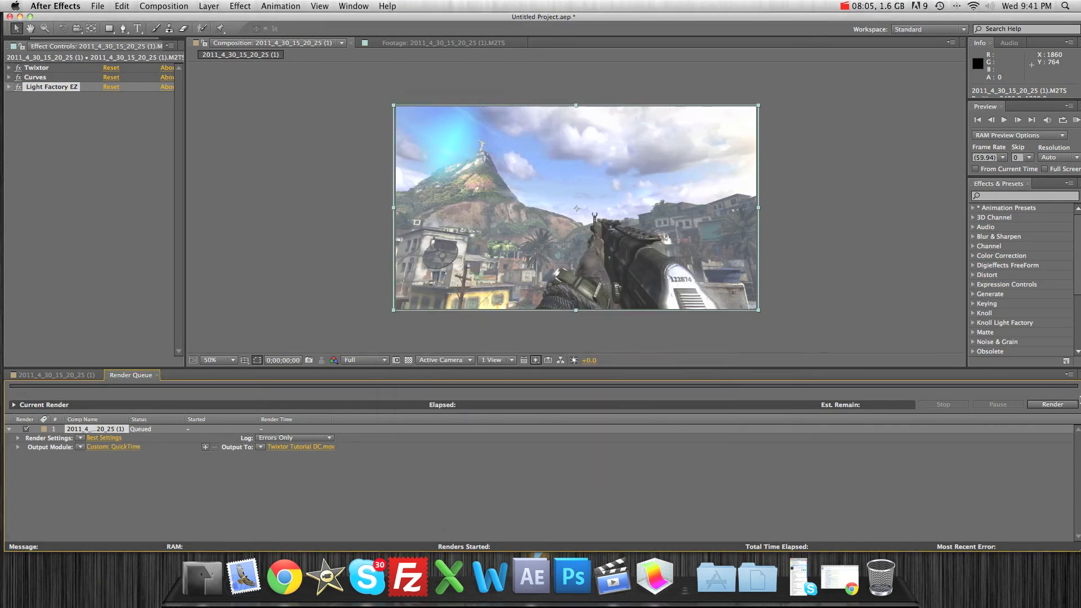
click(1052, 404)
click(1059, 404)
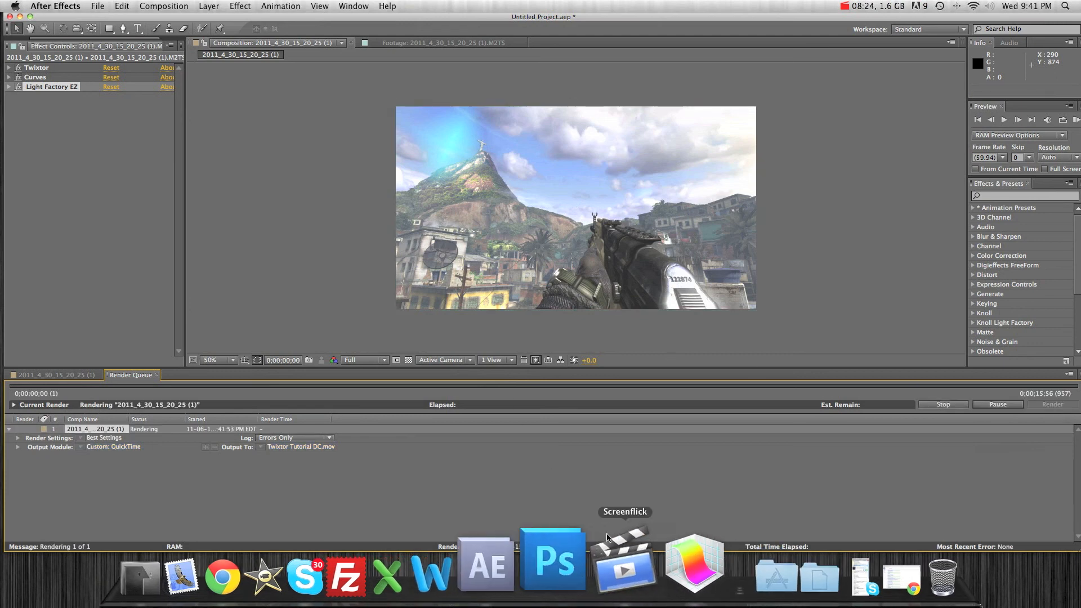
click(873, 6)
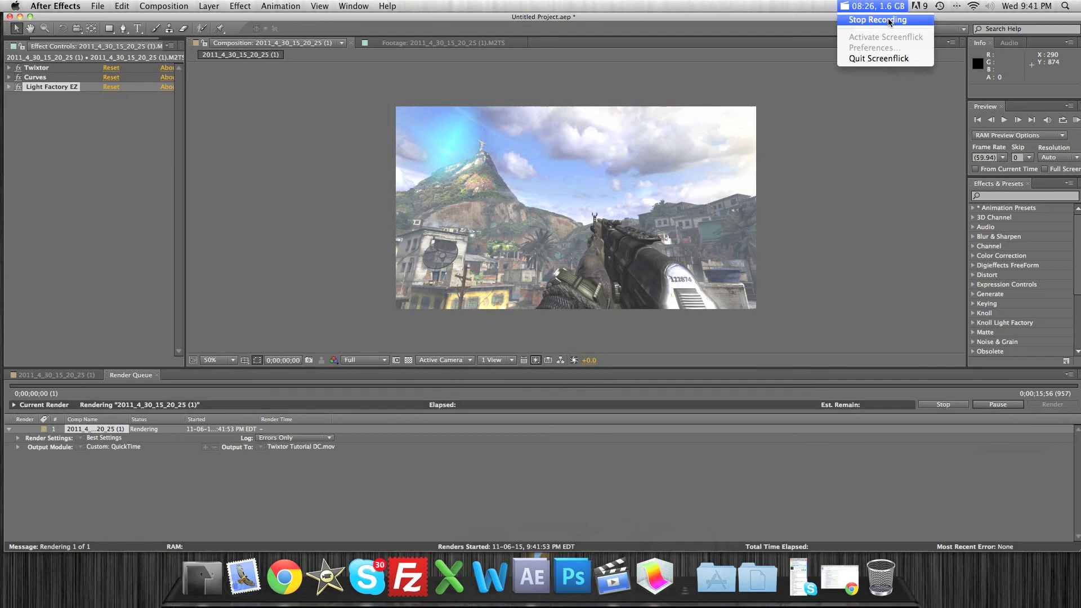